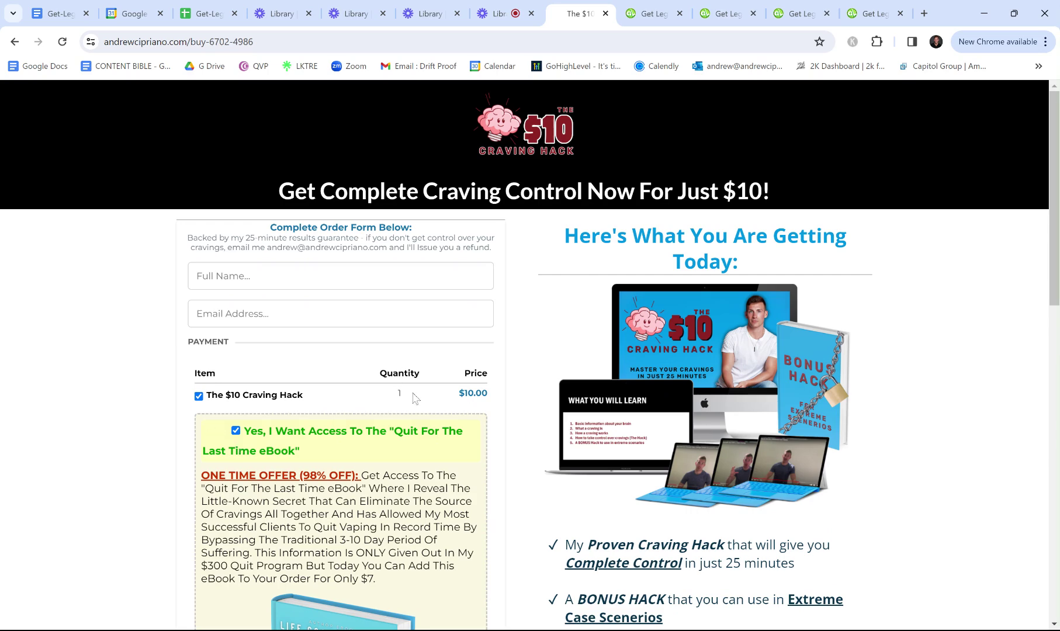
- Scroll the order form to the eBook bump and Order Summary, clearing a stray text selection
{"action": "scroll", "coordinate": [403, 386], "scroll_direction": "down", "scroll_amount": 2}
{"action": "scroll", "coordinate": [406, 383], "scroll_direction": "down", "scroll_amount": 1}
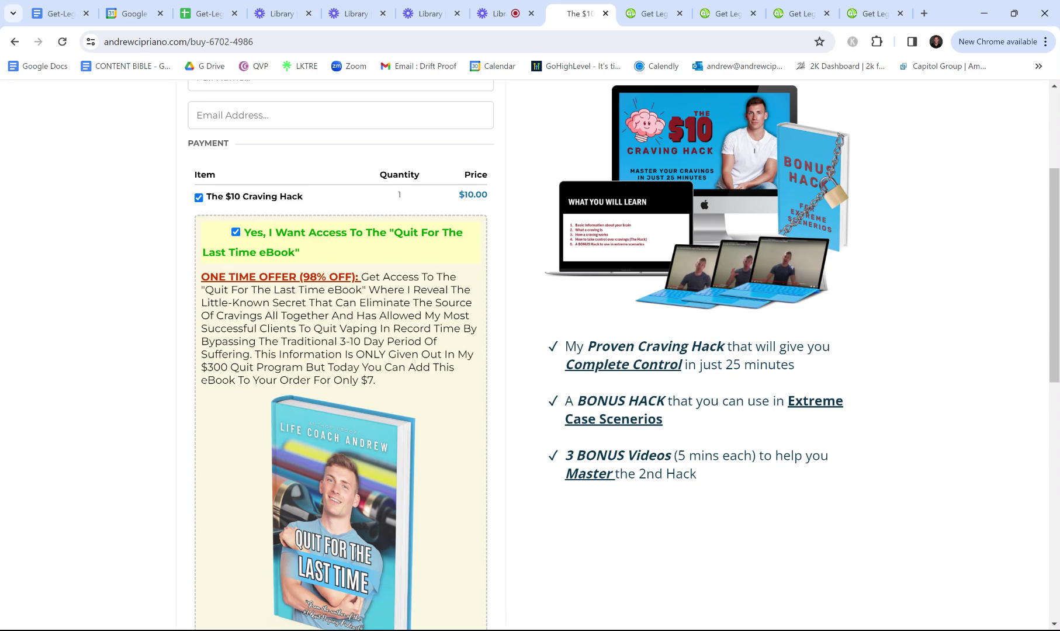
{"action": "scroll", "coordinate": [430, 268], "scroll_direction": "up", "scroll_amount": 1}
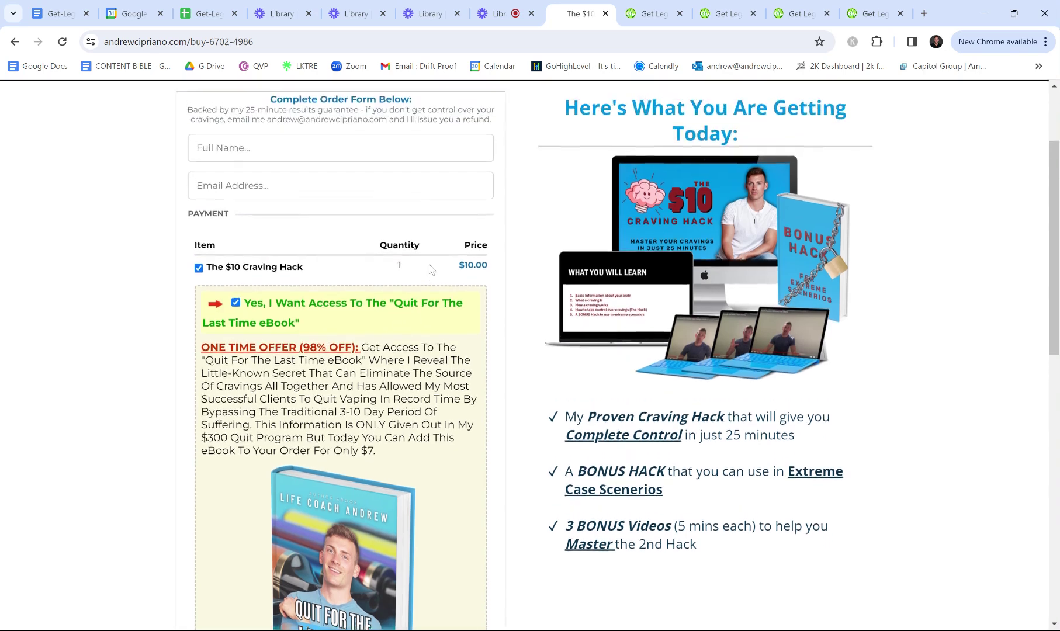
{"action": "scroll", "coordinate": [430, 269], "scroll_direction": "up", "scroll_amount": 2}
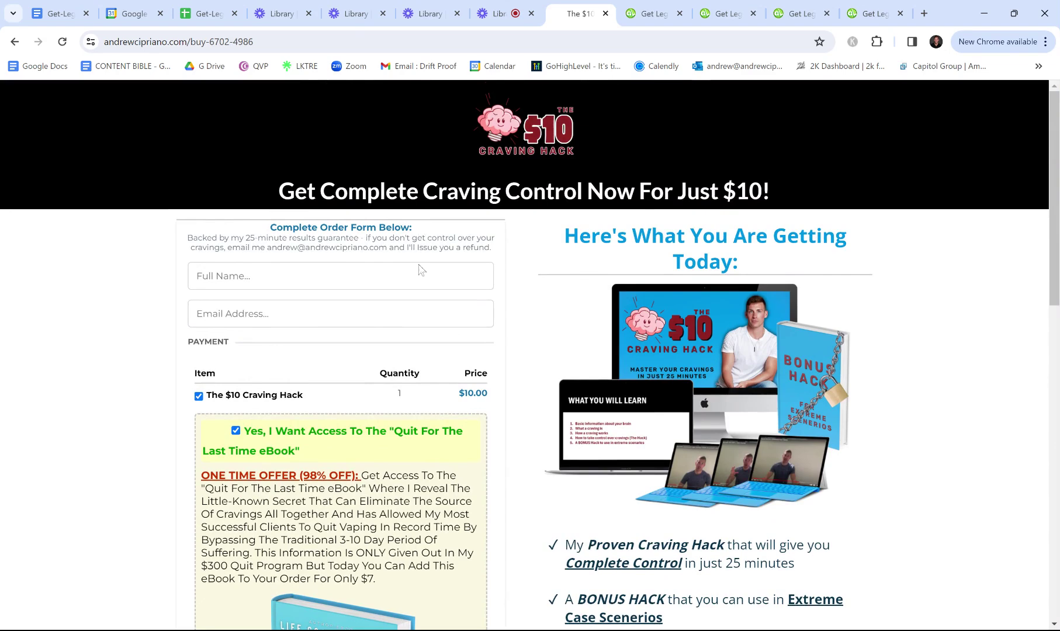
{"action": "scroll", "coordinate": [421, 268], "scroll_direction": "down", "scroll_amount": 1}
{"action": "left_click_drag", "start_coordinate": [304, 329], "coordinate": [212, 329]}
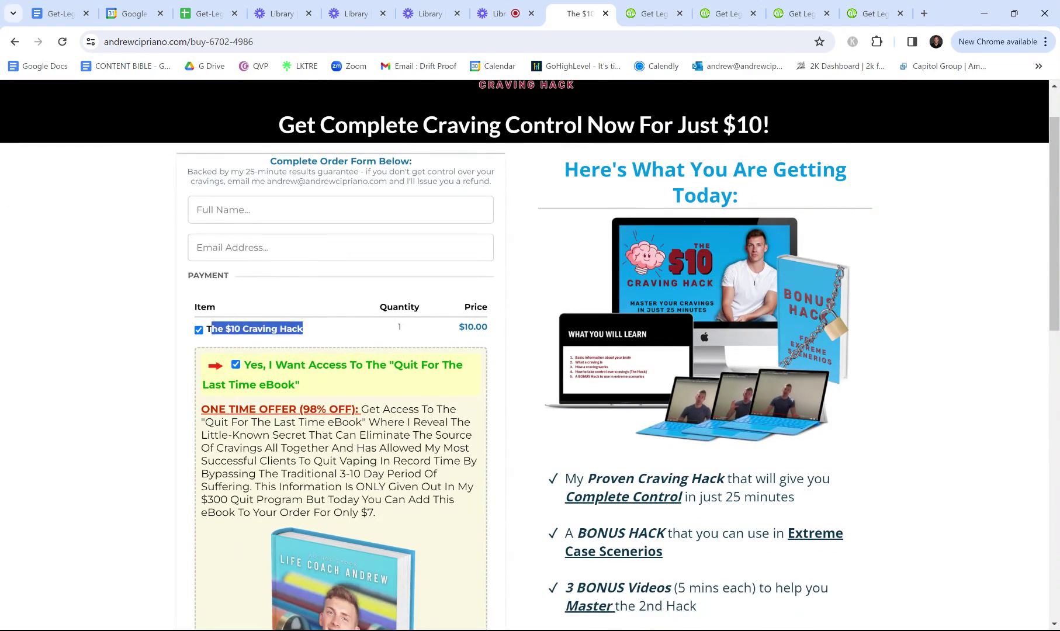
{"action": "left_click", "coordinate": [311, 336]}
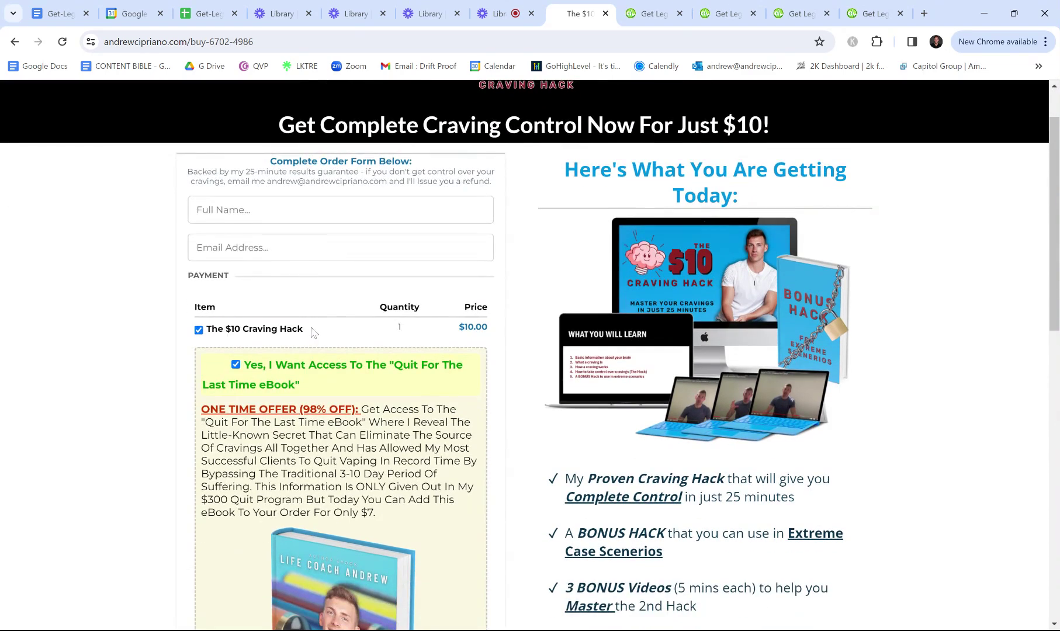
{"action": "scroll", "coordinate": [286, 260], "scroll_direction": "down", "scroll_amount": 2}
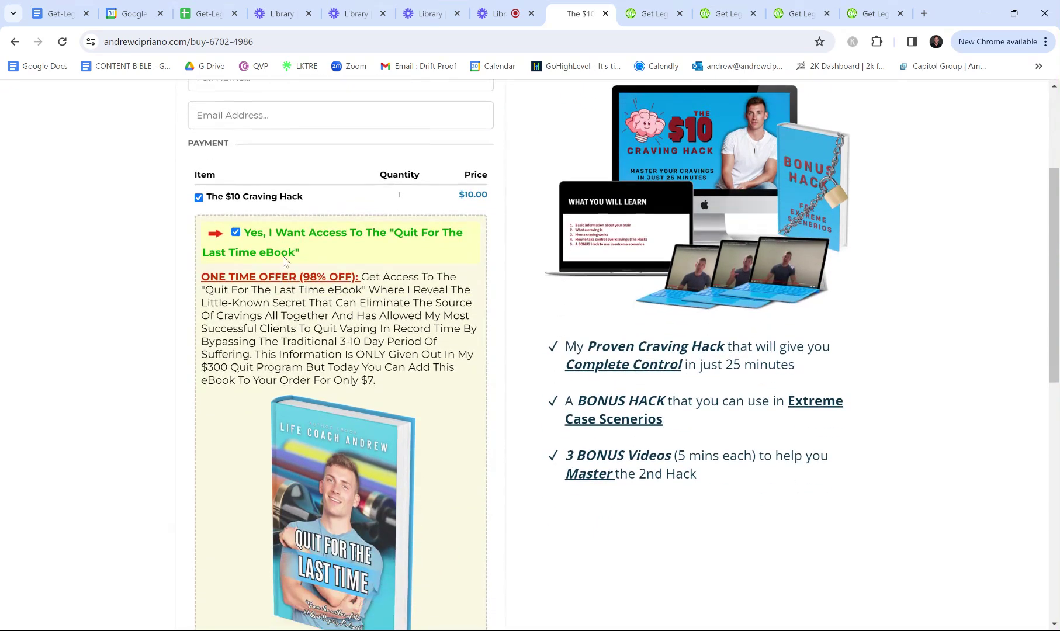
{"action": "scroll", "coordinate": [336, 246], "scroll_direction": "down", "scroll_amount": 2}
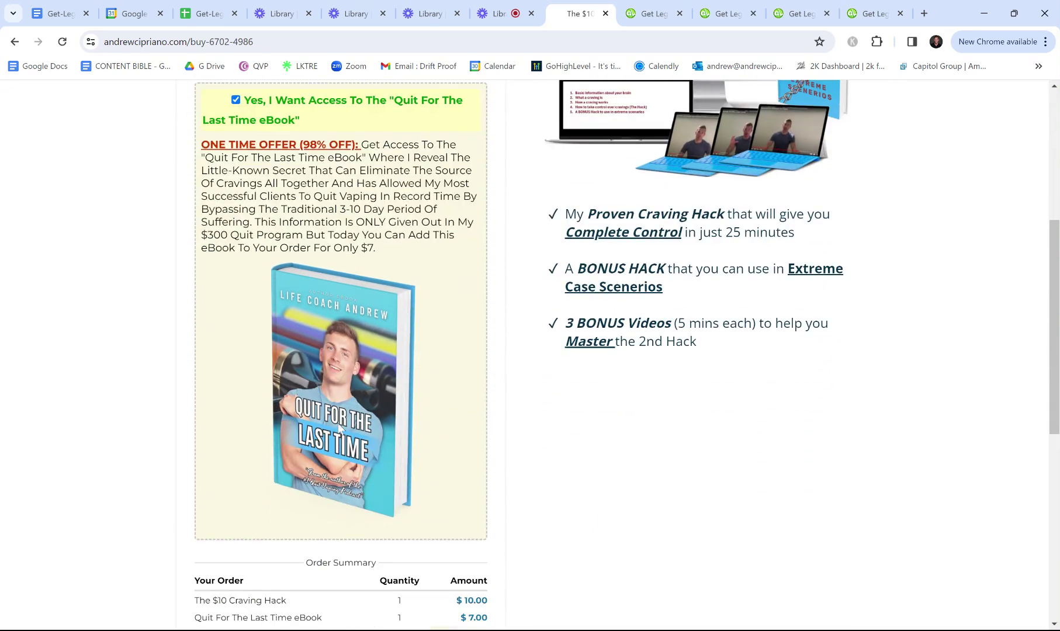
{"action": "scroll", "coordinate": [339, 429], "scroll_direction": "up", "scroll_amount": 1}
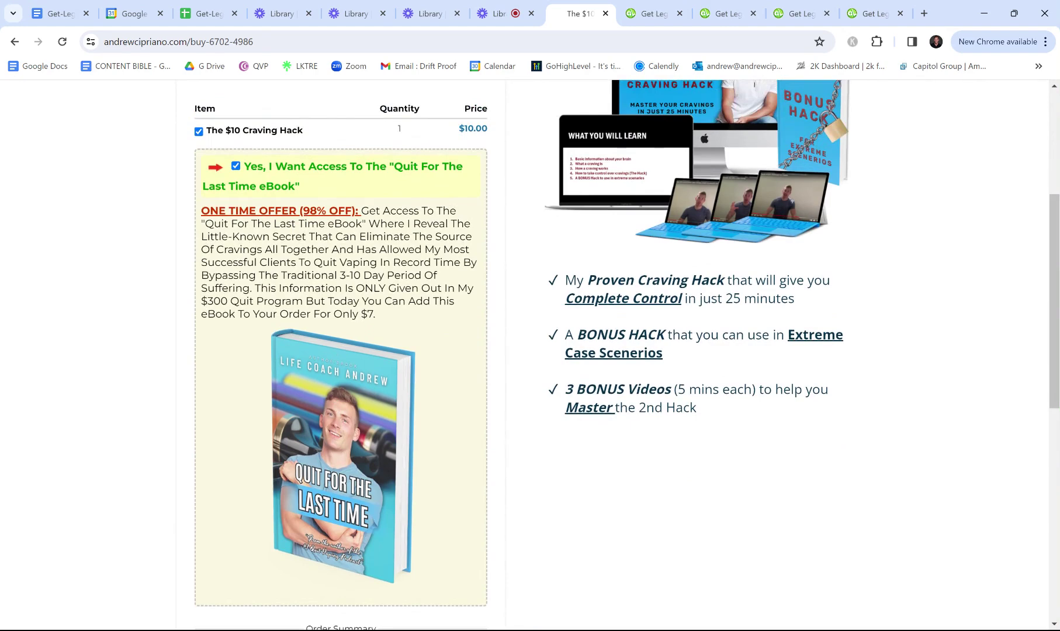
{"action": "scroll", "coordinate": [221, 212], "scroll_direction": "up", "scroll_amount": 1}
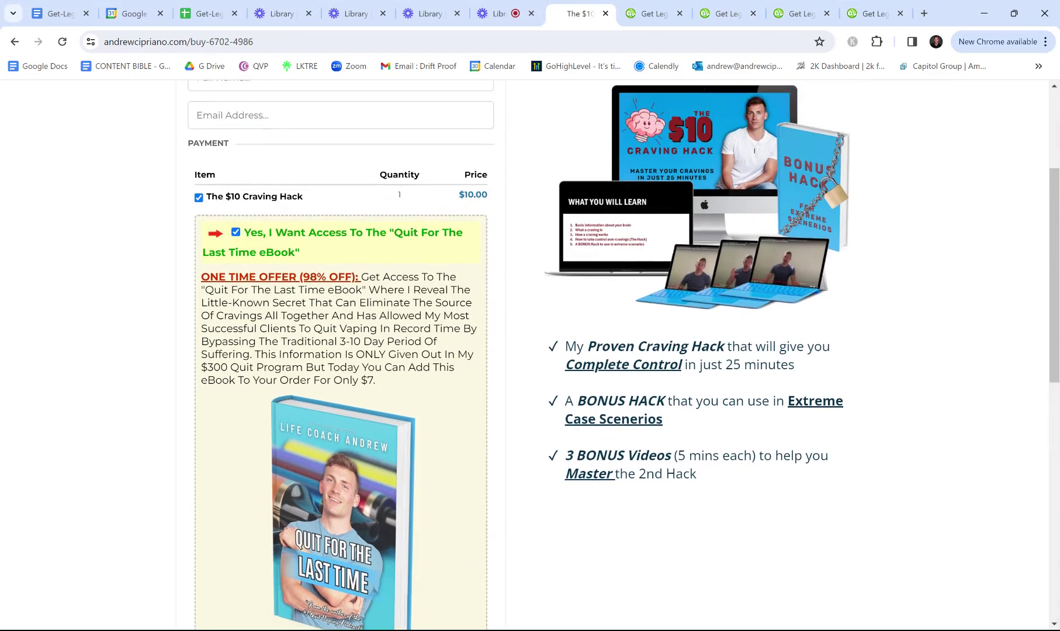
{"action": "scroll", "coordinate": [530, 356], "scroll_direction": "down", "scroll_amount": 1}
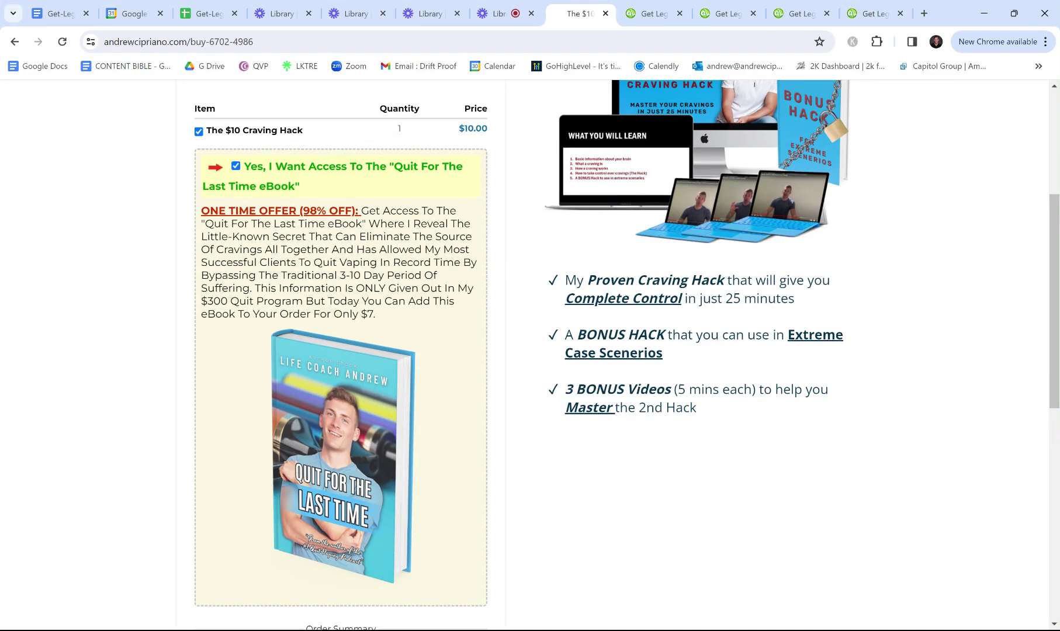
{"action": "scroll", "coordinate": [530, 355], "scroll_direction": "down", "scroll_amount": 2}
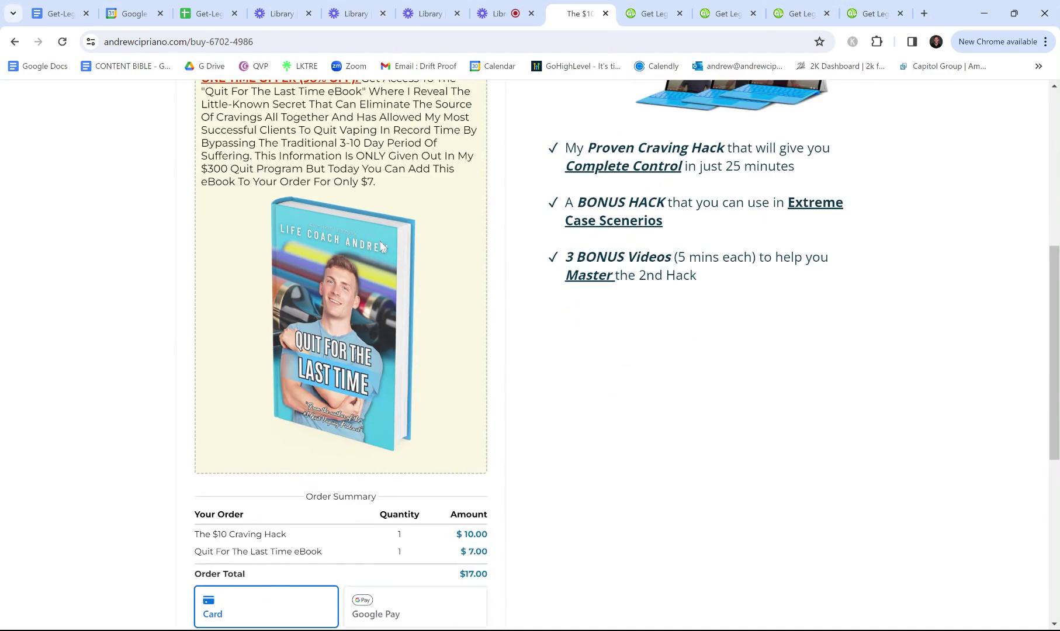
{"action": "scroll", "coordinate": [381, 246], "scroll_direction": "up", "scroll_amount": 1}
{"action": "scroll", "coordinate": [409, 390], "scroll_direction": "up", "scroll_amount": 2}
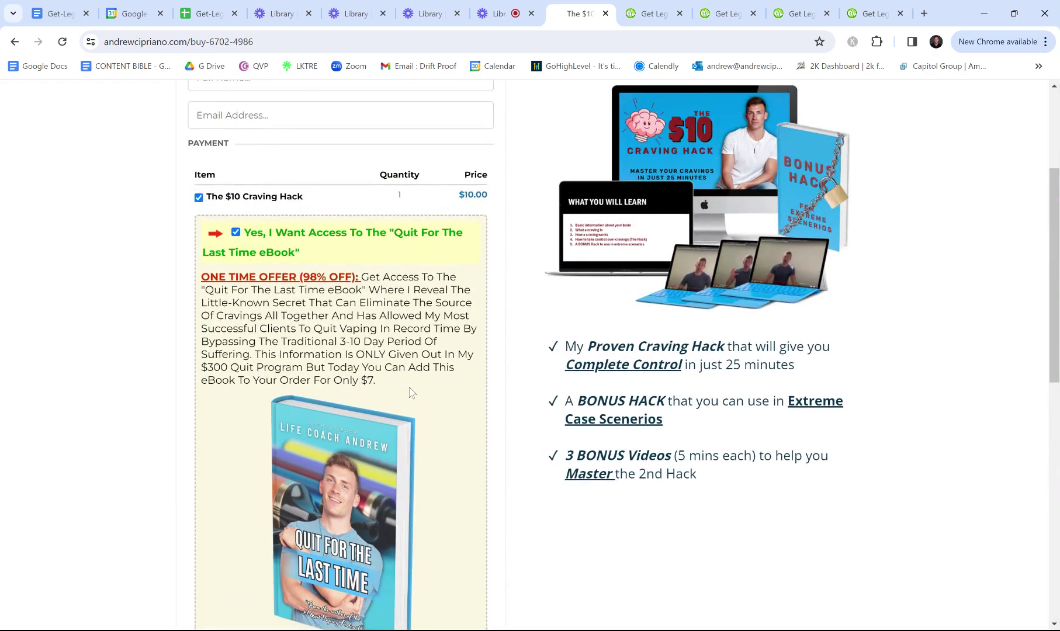
{"action": "scroll", "coordinate": [409, 392], "scroll_direction": "down", "scroll_amount": 4}
{"action": "scroll", "coordinate": [461, 514], "scroll_direction": "down", "scroll_amount": 1}
{"action": "scroll", "coordinate": [455, 432], "scroll_direction": "up", "scroll_amount": 2}
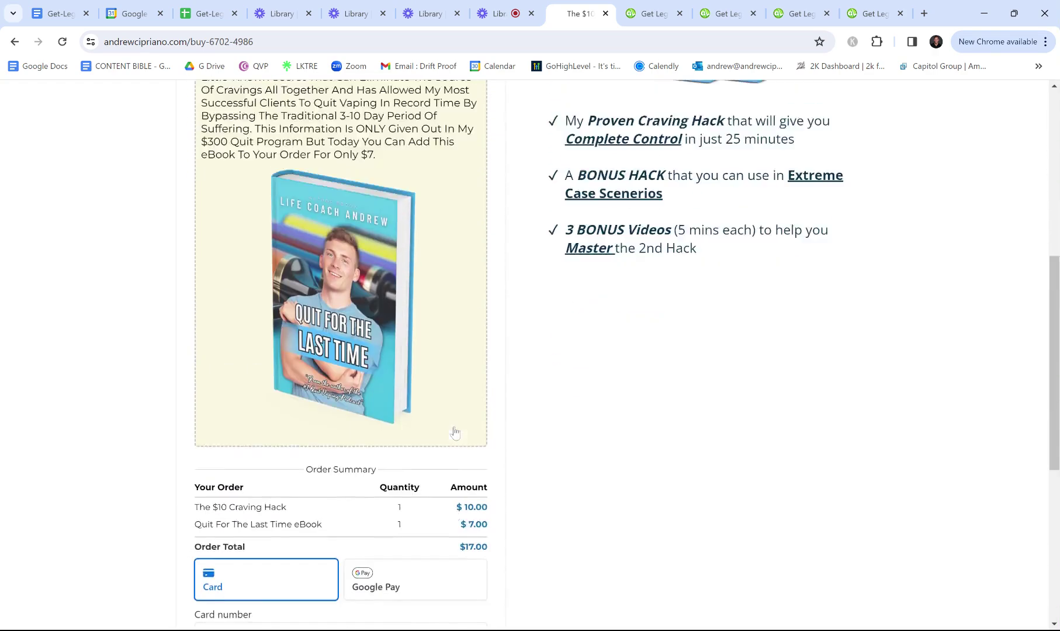
{"action": "scroll", "coordinate": [455, 432], "scroll_direction": "up", "scroll_amount": 4}
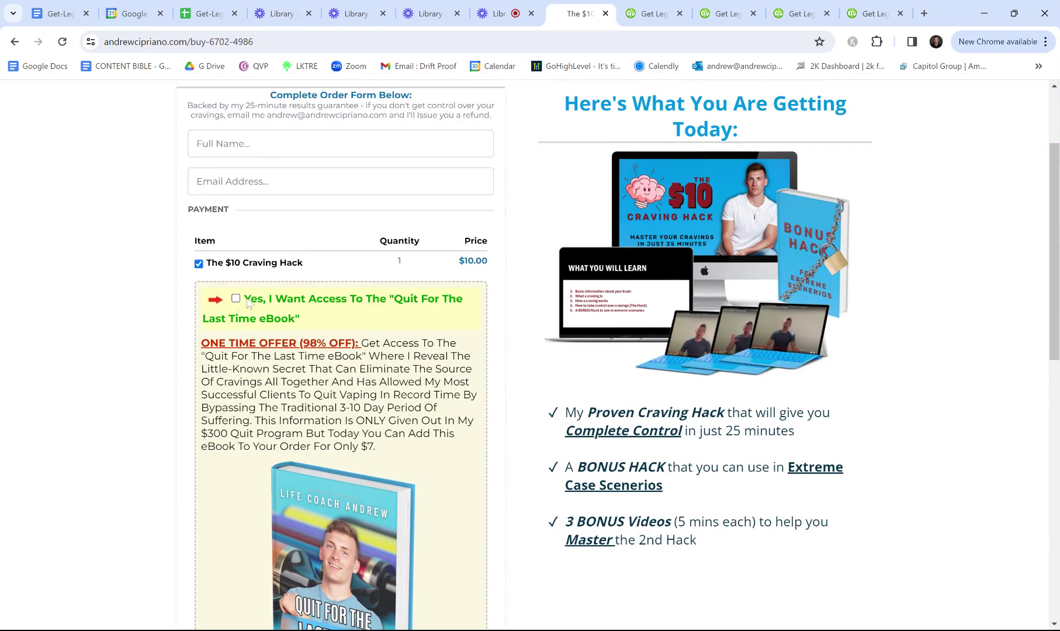
{"action": "scroll", "coordinate": [248, 302], "scroll_direction": "down", "scroll_amount": 5}
{"action": "scroll", "coordinate": [247, 303], "scroll_direction": "down", "scroll_amount": 1}
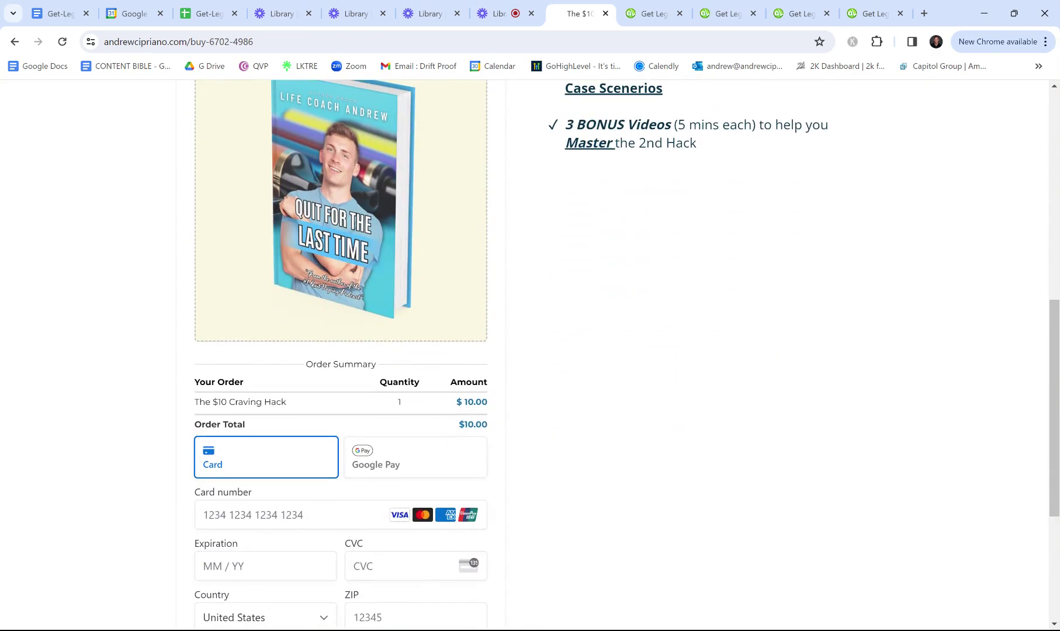
{"action": "scroll", "coordinate": [234, 232], "scroll_direction": "up", "scroll_amount": 5}
- Tick the Quit For The Last Time eBook bump so the Order Summary totals $17
{"action": "left_click", "coordinate": [235, 232]}
{"action": "scroll", "coordinate": [430, 328], "scroll_direction": "down", "scroll_amount": 5}
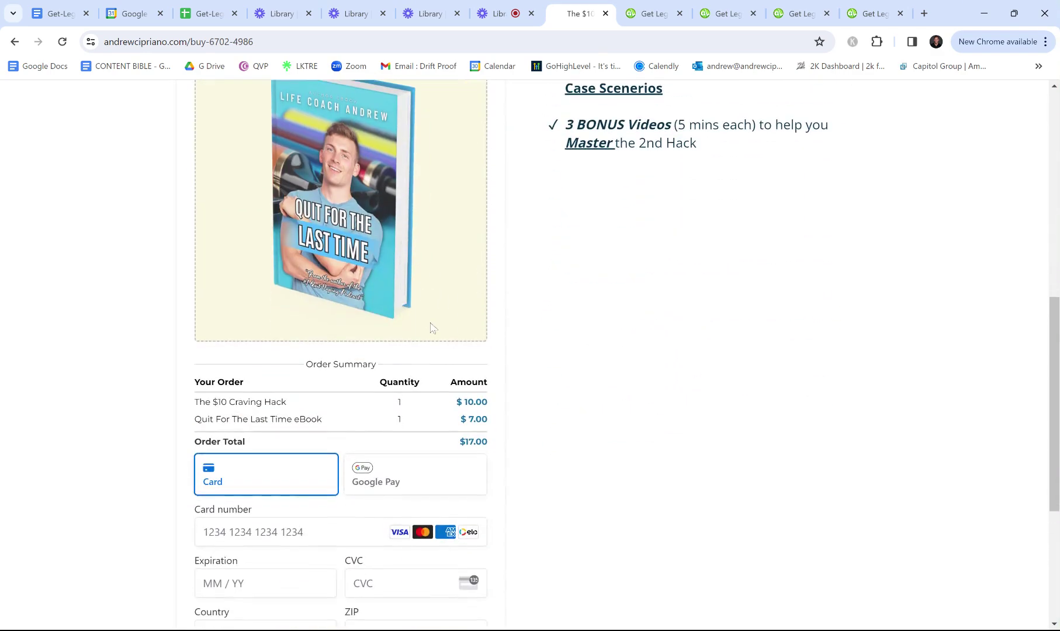
{"action": "scroll", "coordinate": [430, 328], "scroll_direction": "down", "scroll_amount": 1}
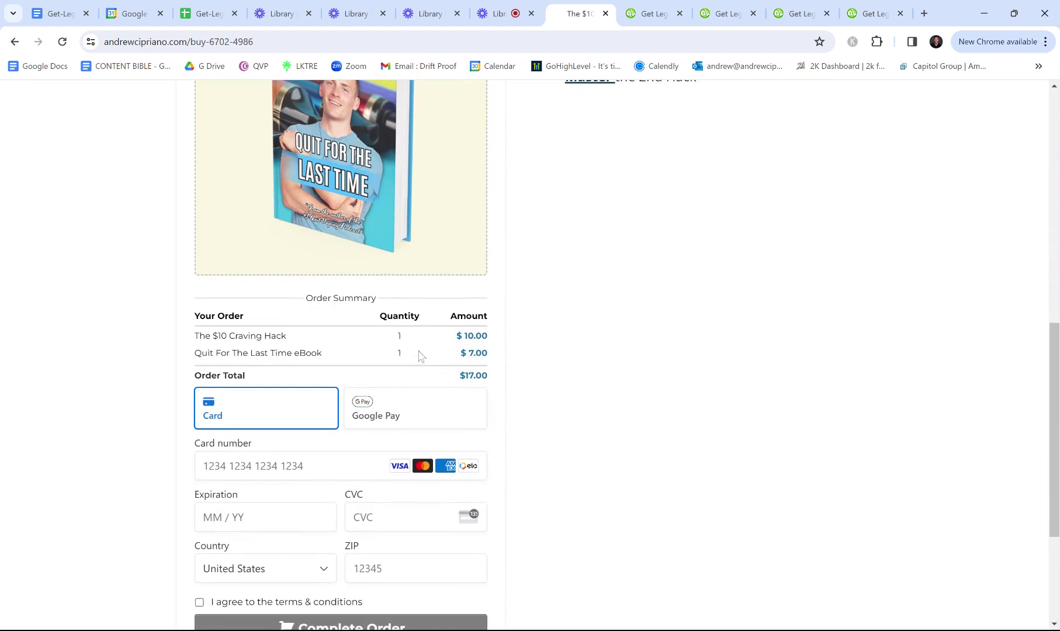
{"action": "scroll", "coordinate": [575, 289], "scroll_direction": "up", "scroll_amount": 2}
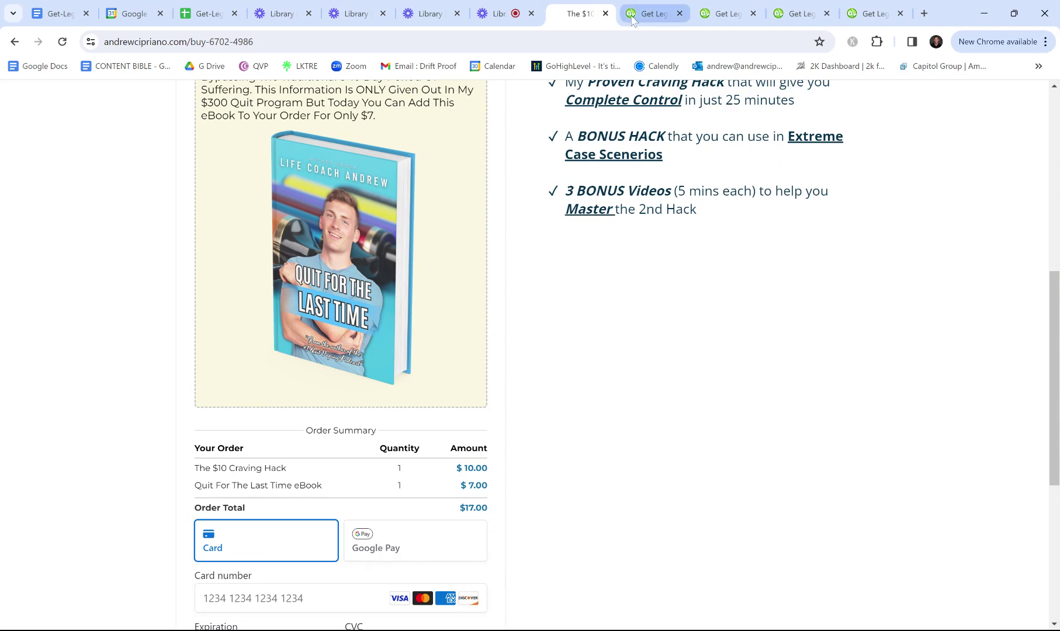
{"action": "scroll", "coordinate": [637, 266], "scroll_direction": "up", "scroll_amount": 1}
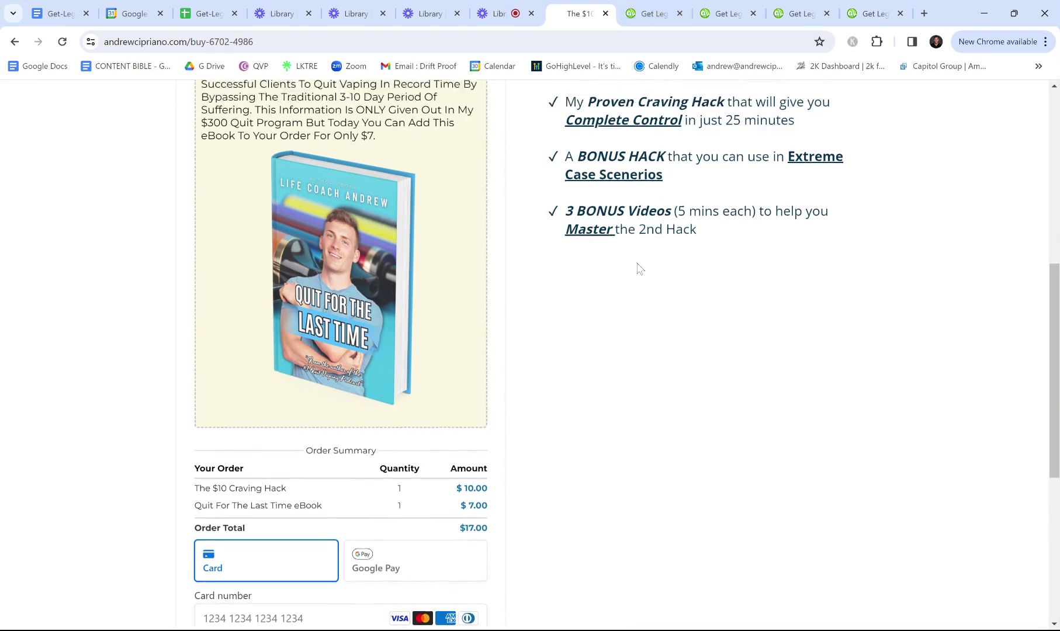
{"action": "scroll", "coordinate": [638, 268], "scroll_direction": "up", "scroll_amount": 4}
{"action": "scroll", "coordinate": [608, 193], "scroll_direction": "up", "scroll_amount": 4}
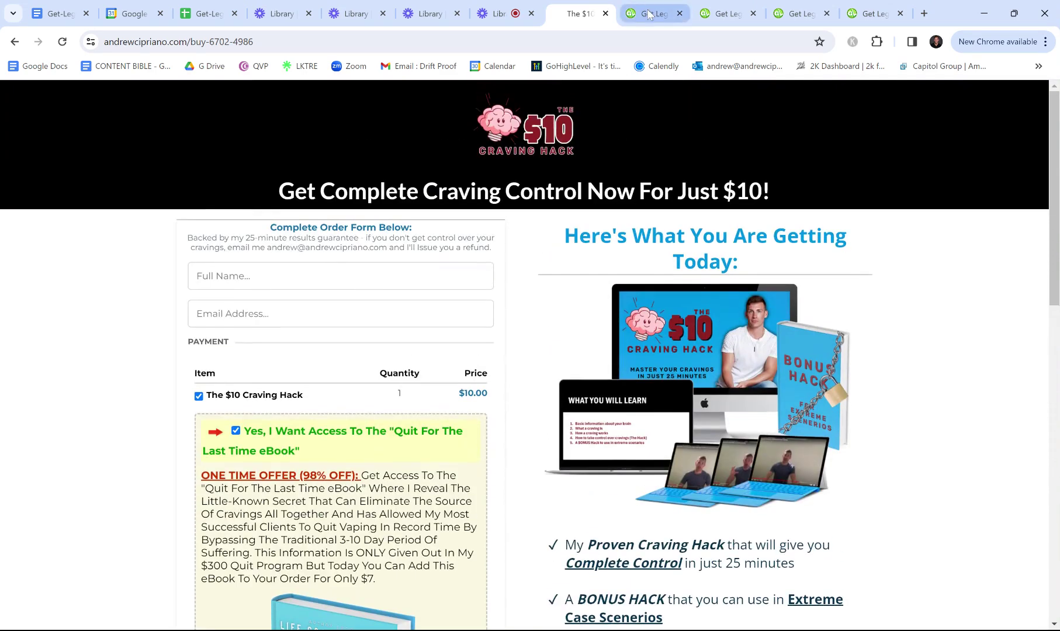
- Open the Quit For The Last Time eBook from the Payments > Products list
{"action": "left_click", "coordinate": [650, 14]}
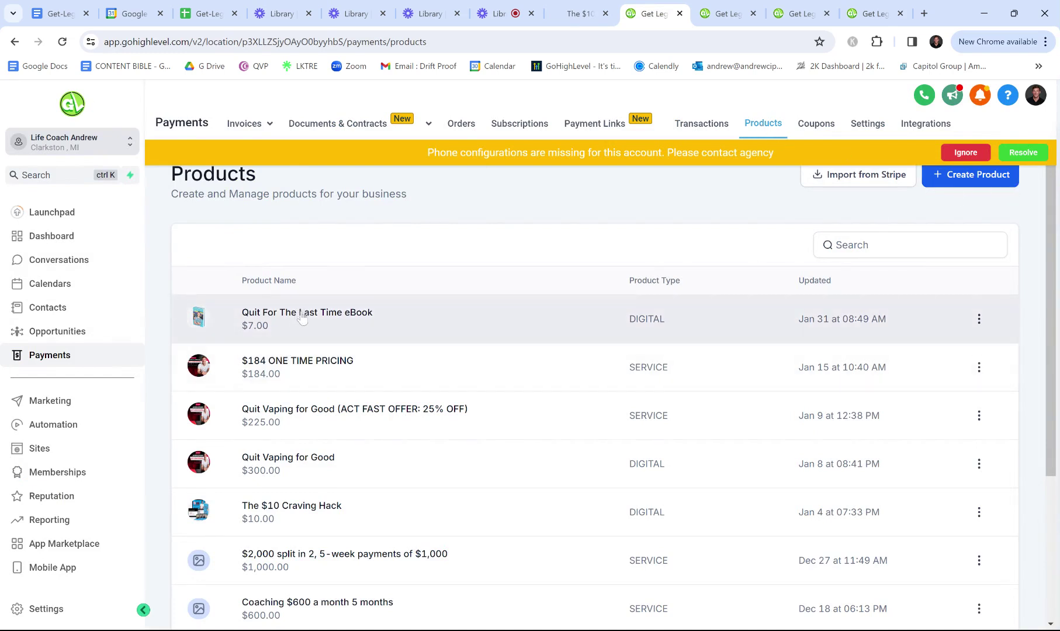
{"action": "left_click", "coordinate": [305, 320]}
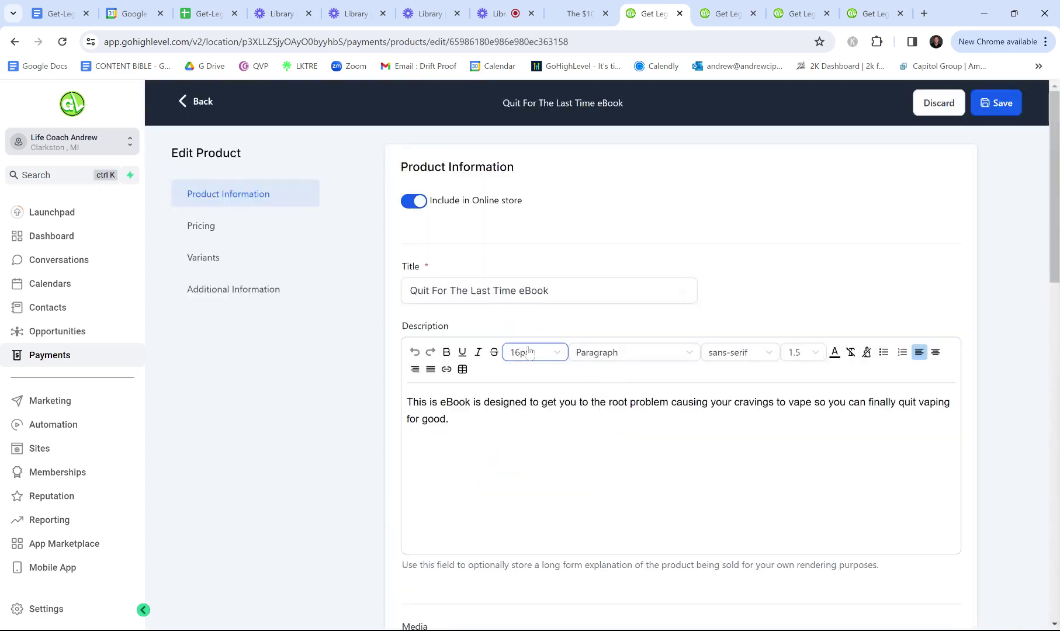
- Review the eBook product details, keeping its product type as Digital goods
{"action": "scroll", "coordinate": [681, 374], "scroll_direction": "down", "scroll_amount": 1}
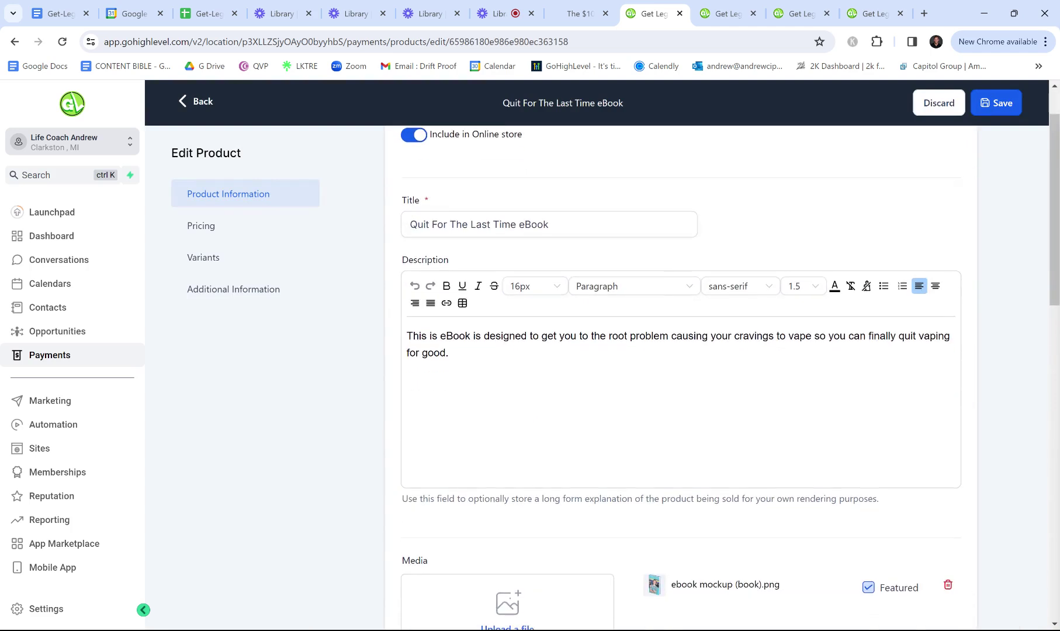
{"action": "scroll", "coordinate": [680, 373], "scroll_direction": "down", "scroll_amount": 1}
{"action": "scroll", "coordinate": [681, 374], "scroll_direction": "down", "scroll_amount": 1}
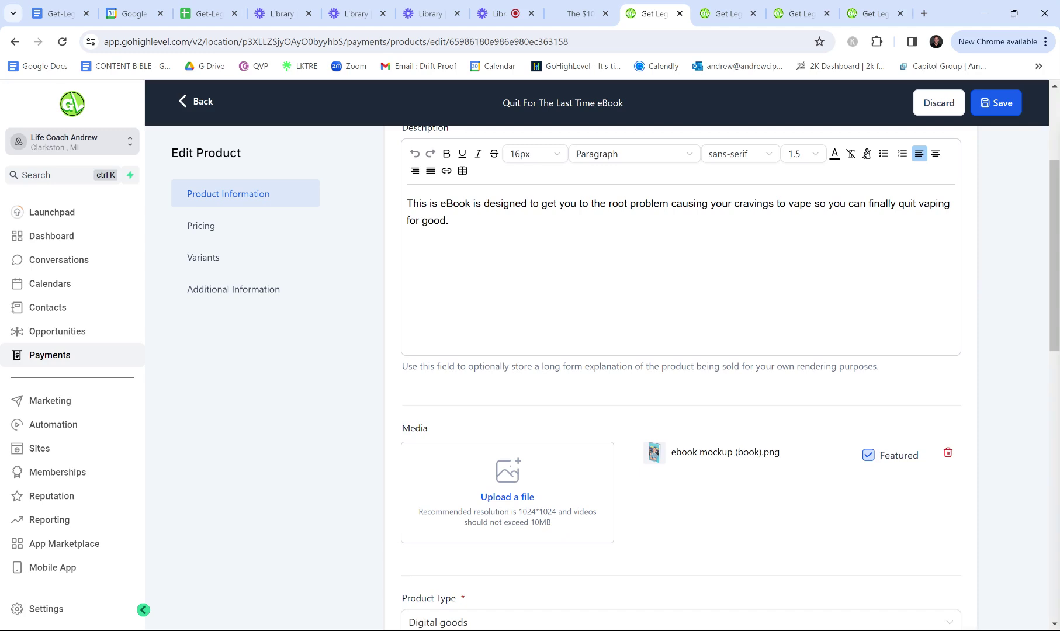
{"action": "scroll", "coordinate": [726, 284], "scroll_direction": "down", "scroll_amount": 2}
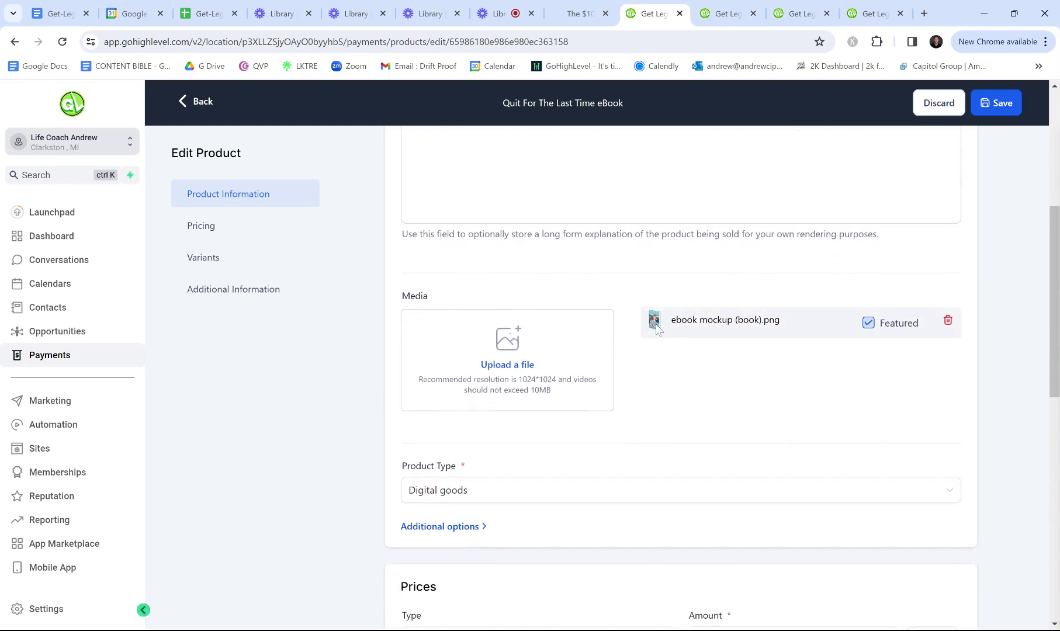
{"action": "scroll", "coordinate": [657, 330], "scroll_direction": "down", "scroll_amount": 2}
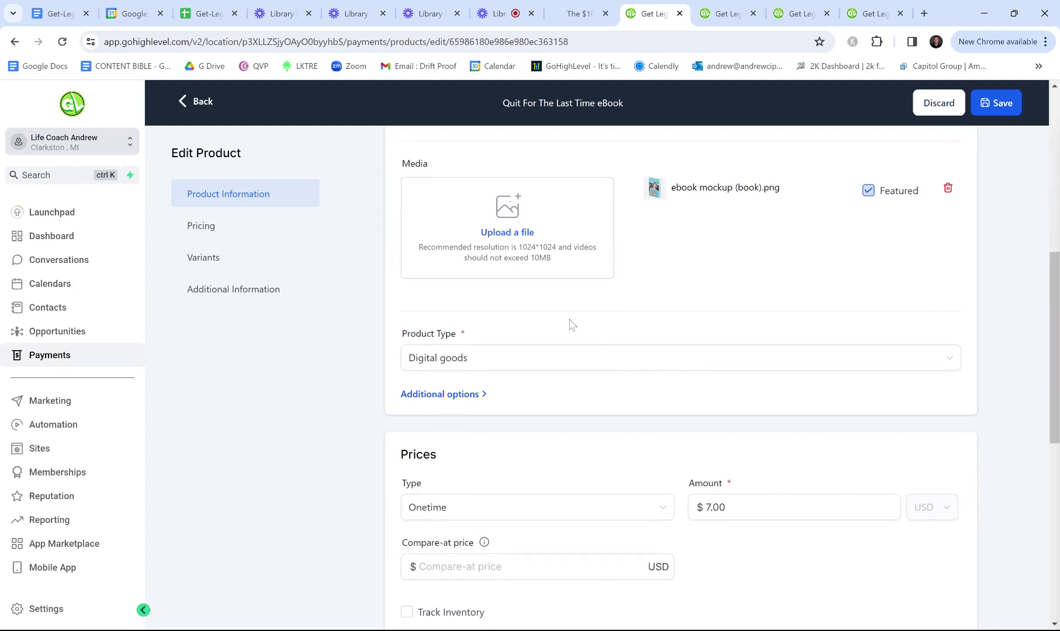
{"action": "left_click", "coordinate": [455, 361]}
{"action": "left_click", "coordinate": [468, 375]}
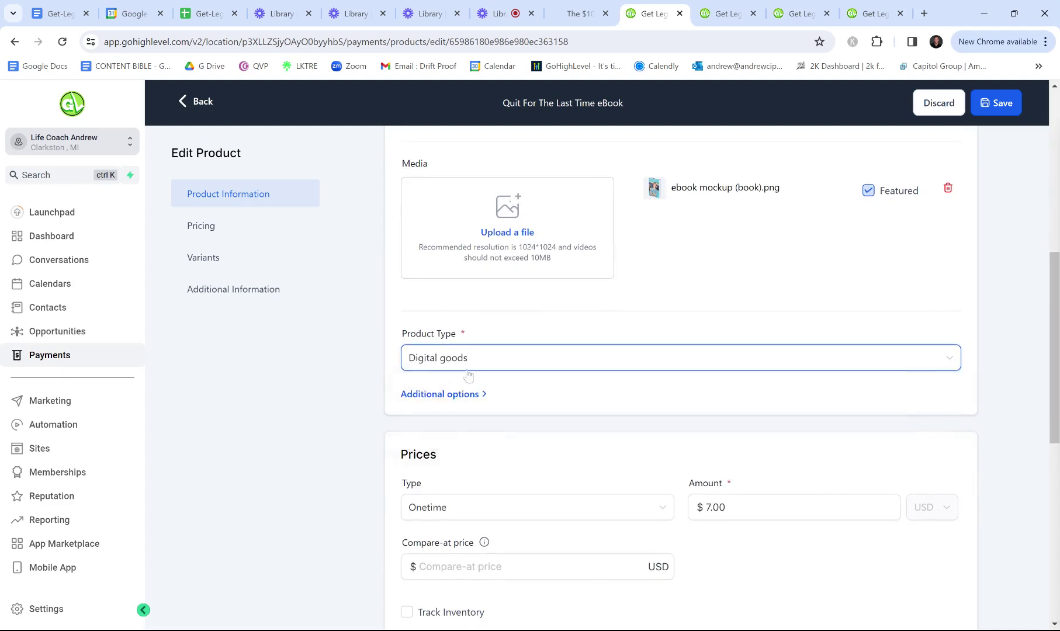
- Review the rest of the eBook product, then go to the funnel's Order Form $10 step
{"action": "scroll", "coordinate": [468, 375], "scroll_direction": "down", "scroll_amount": 2}
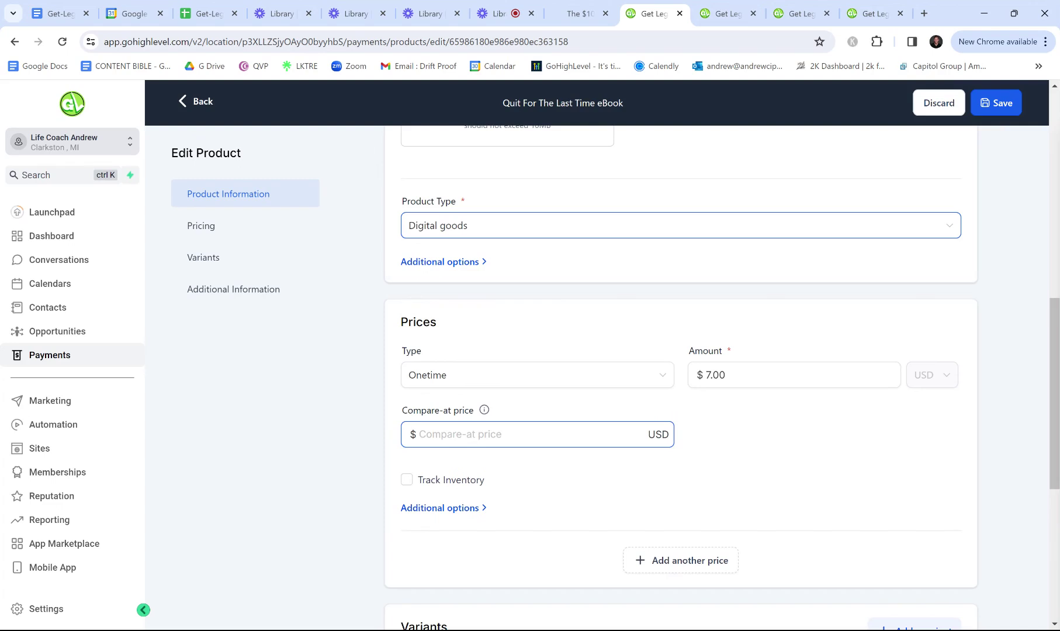
{"action": "scroll", "coordinate": [724, 304], "scroll_direction": "down", "scroll_amount": 2}
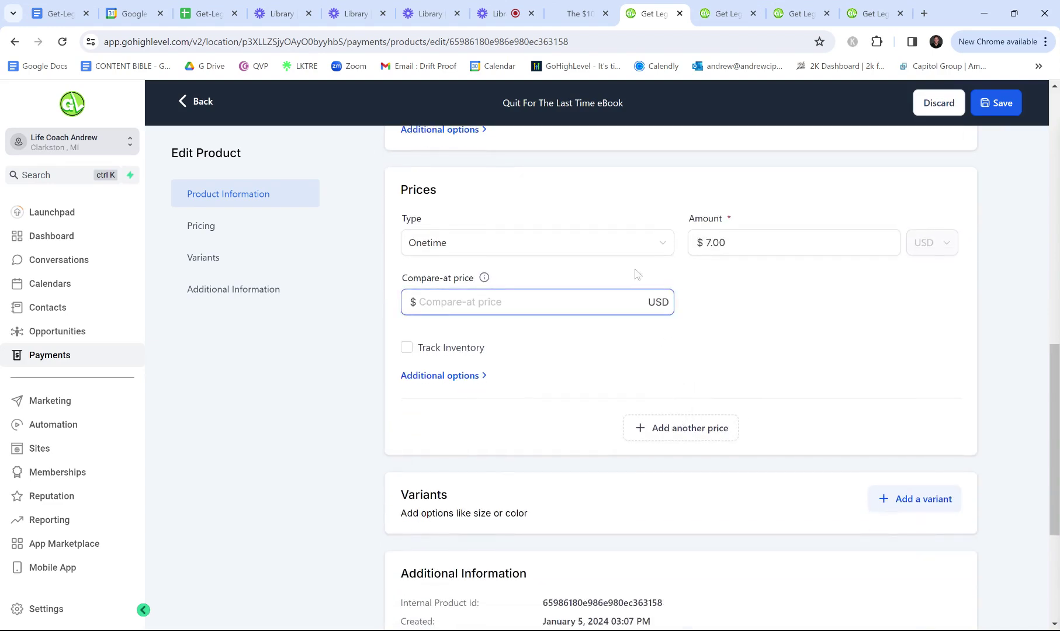
{"action": "scroll", "coordinate": [678, 328], "scroll_direction": "down", "scroll_amount": 1}
{"action": "scroll", "coordinate": [679, 328], "scroll_direction": "down", "scroll_amount": 2}
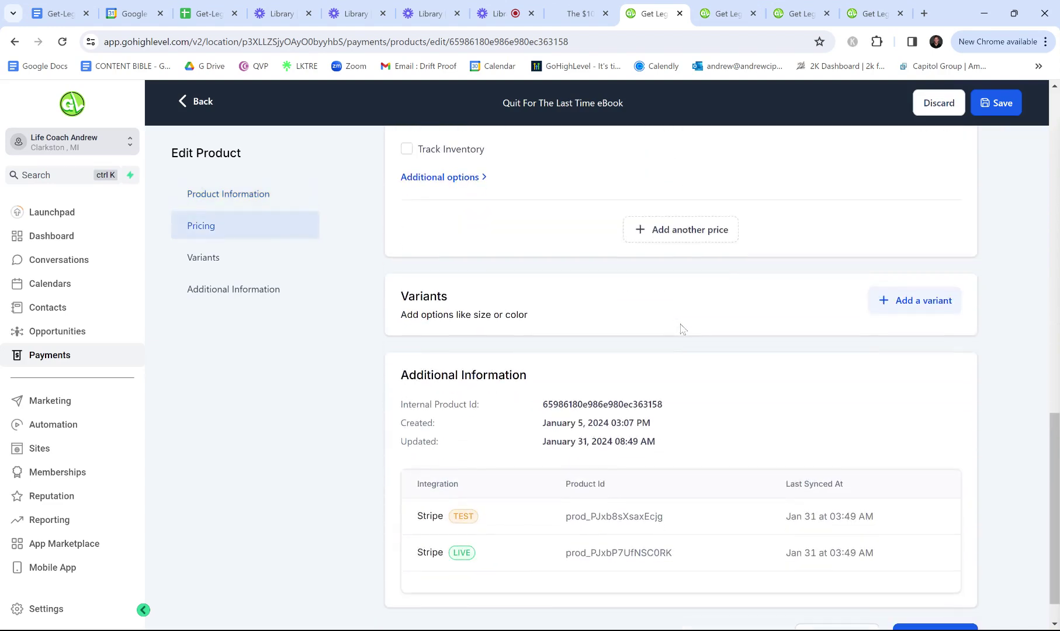
{"action": "scroll", "coordinate": [702, 345], "scroll_direction": "down", "scroll_amount": 1}
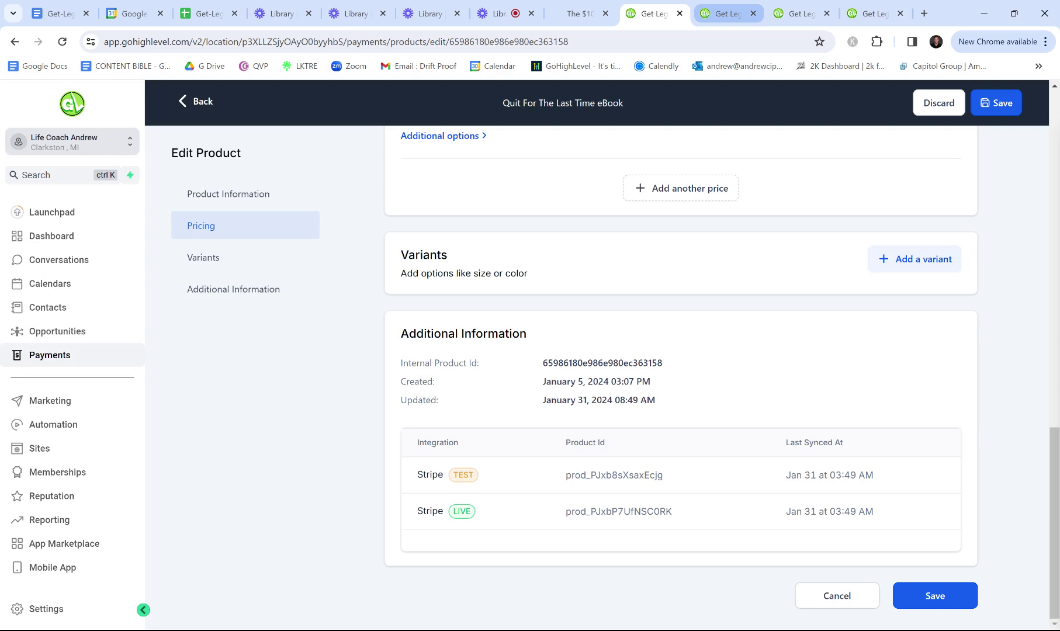
{"action": "left_click", "coordinate": [734, 13]}
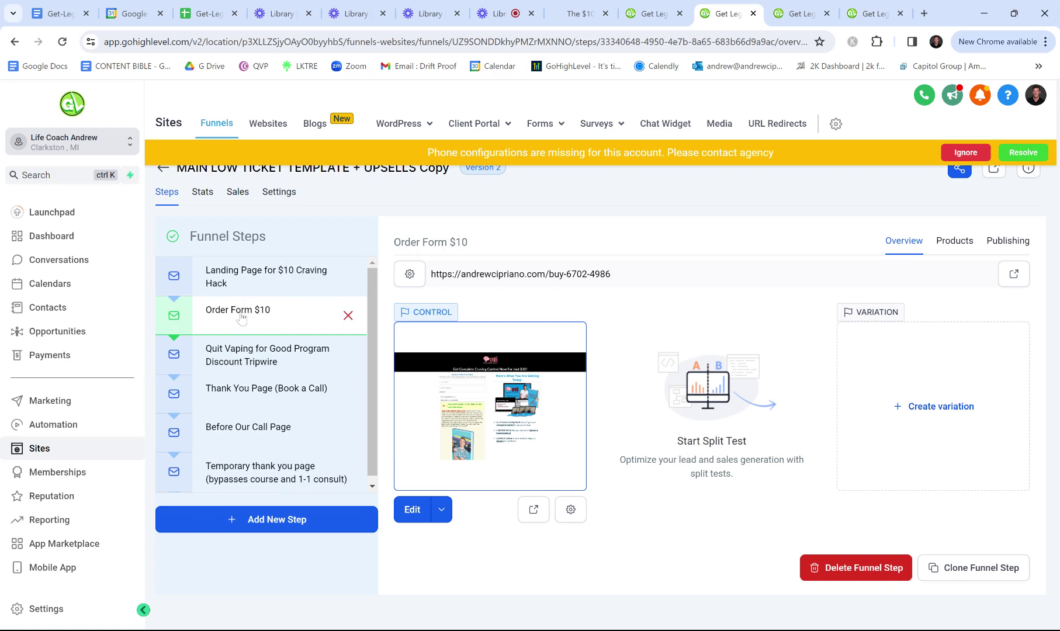
- Add the Quit For The Last Time eBook @ 7 price to the step's products
{"action": "left_click", "coordinate": [964, 154]}
{"action": "left_click", "coordinate": [955, 241]}
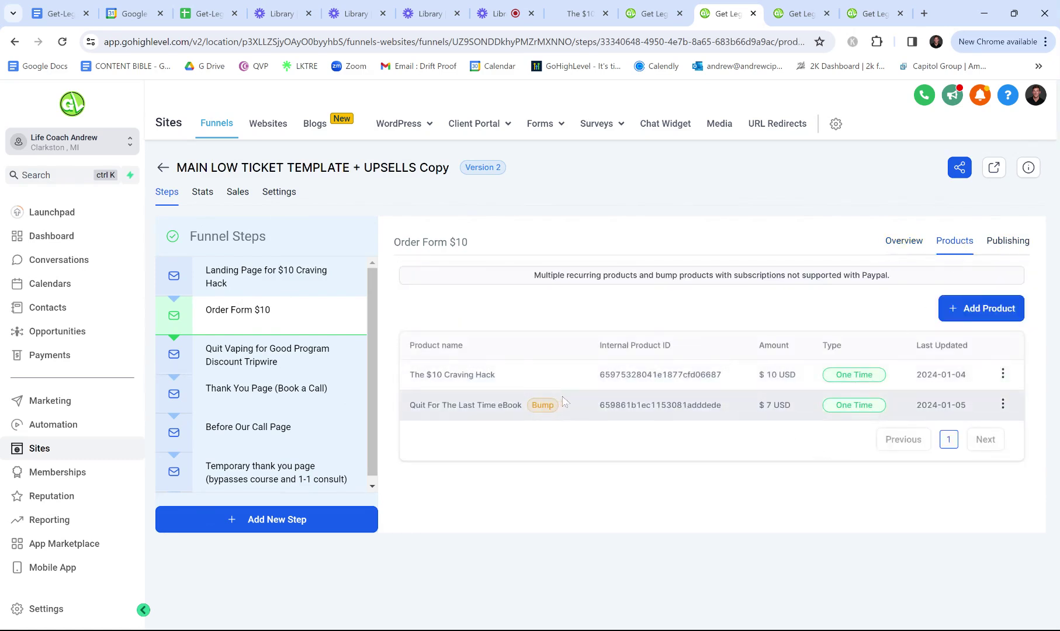
{"action": "left_click", "coordinate": [983, 311]}
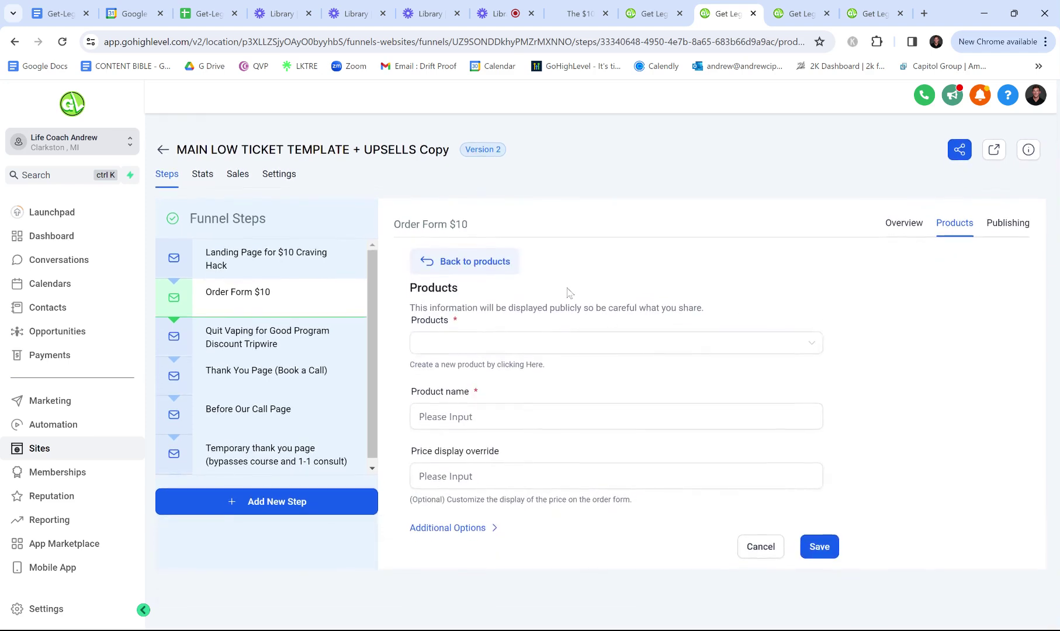
{"action": "left_click", "coordinate": [548, 345]}
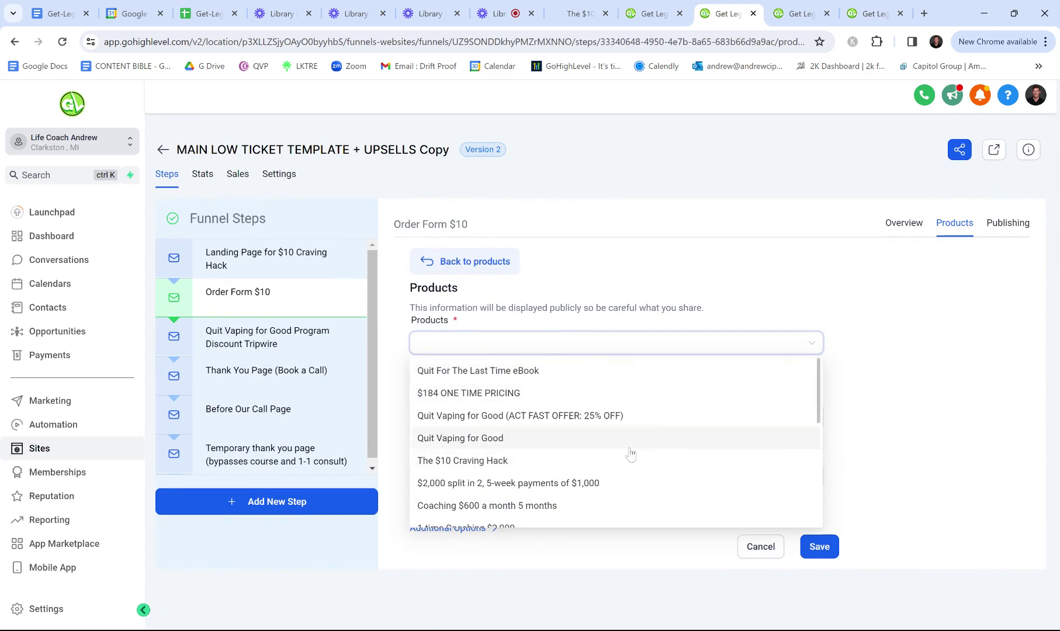
{"action": "left_click", "coordinate": [539, 370]}
{"action": "scroll", "coordinate": [540, 377], "scroll_direction": "down", "scroll_amount": 1}
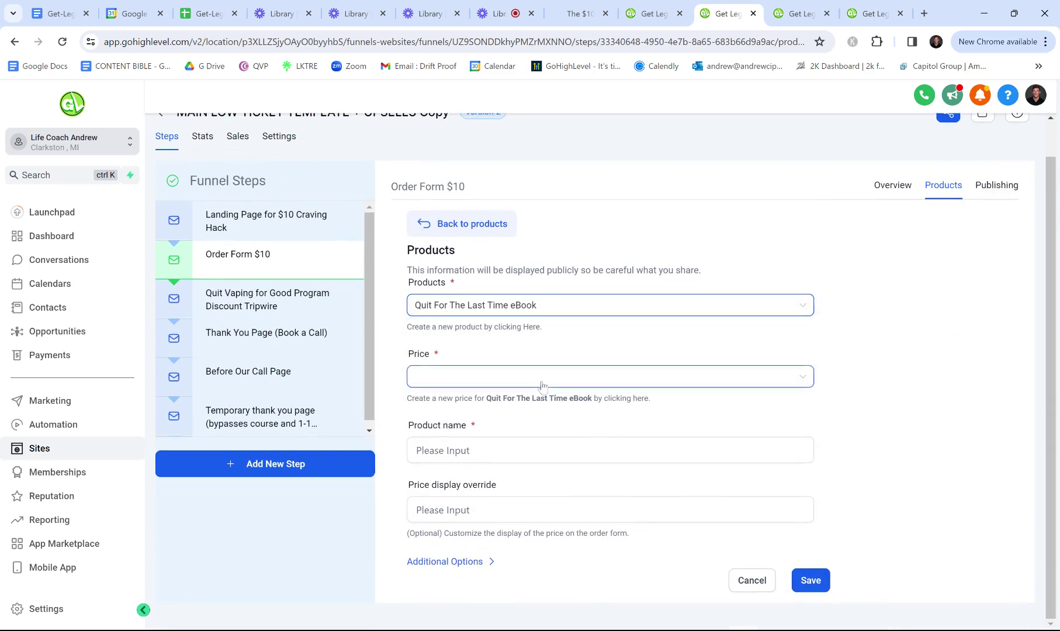
{"action": "left_click", "coordinate": [542, 384]}
{"action": "left_click", "coordinate": [533, 406]}
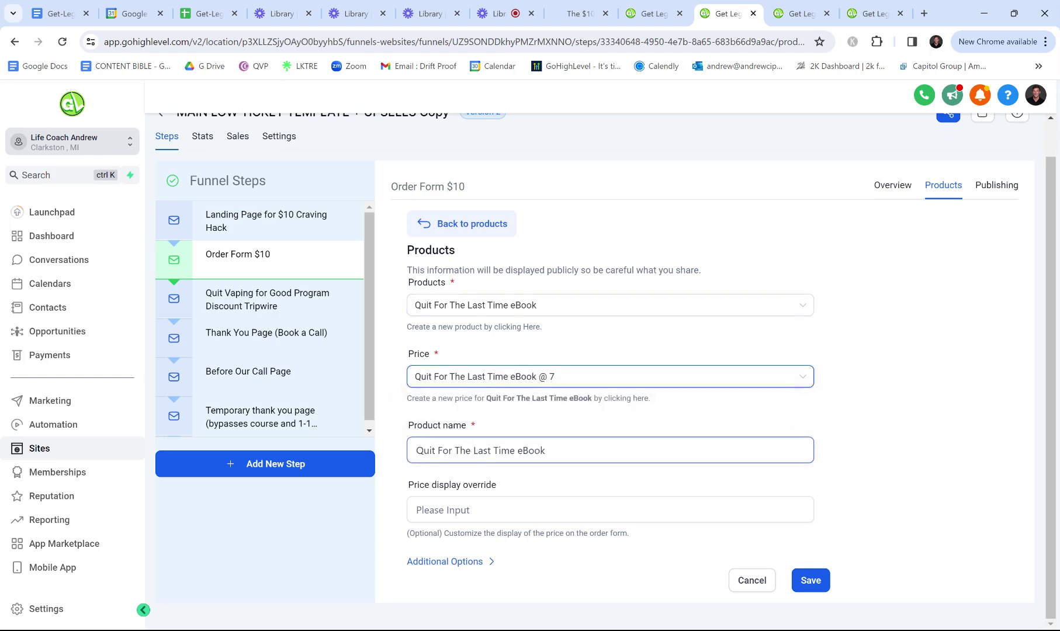
- Mark the eBook as the Bump Product and return to the product list
{"action": "left_click", "coordinate": [503, 510]}
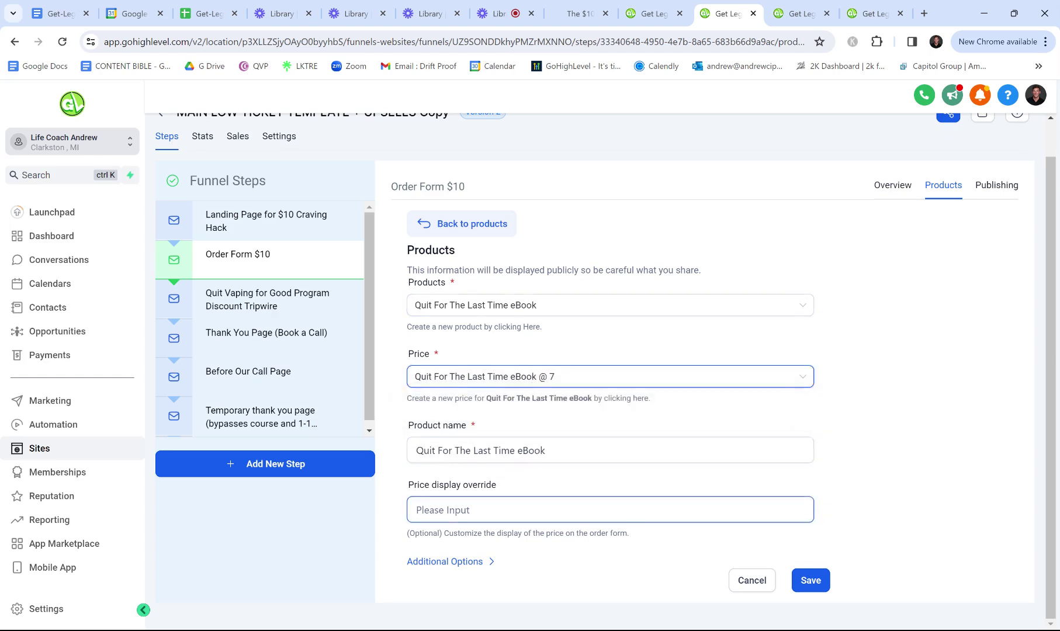
{"action": "left_click", "coordinate": [456, 562]}
{"action": "scroll", "coordinate": [456, 564], "scroll_direction": "down", "scroll_amount": 2}
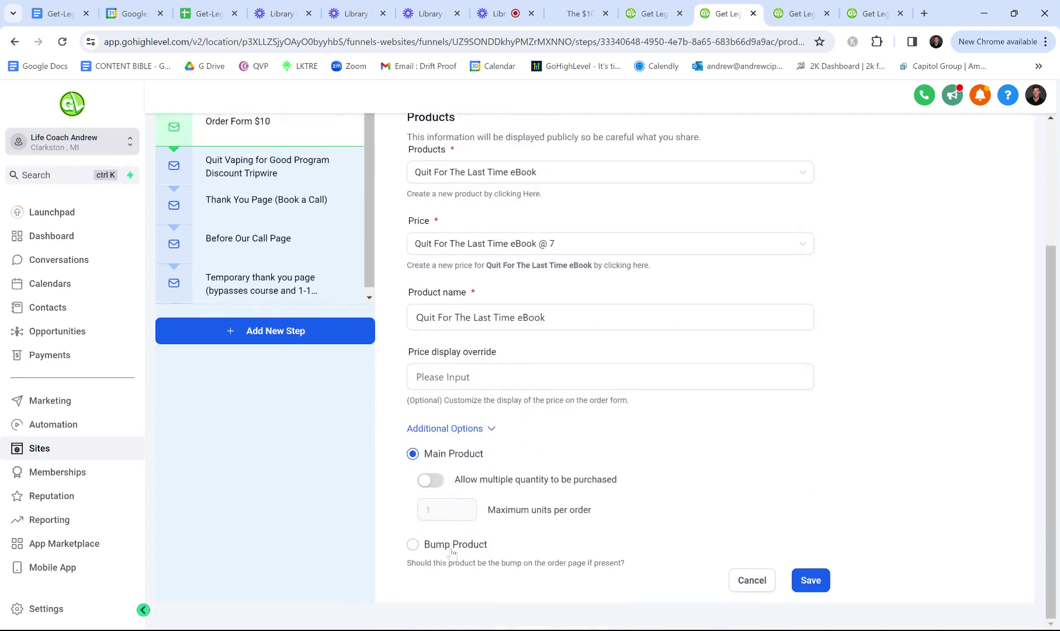
{"action": "left_click", "coordinate": [412, 545]}
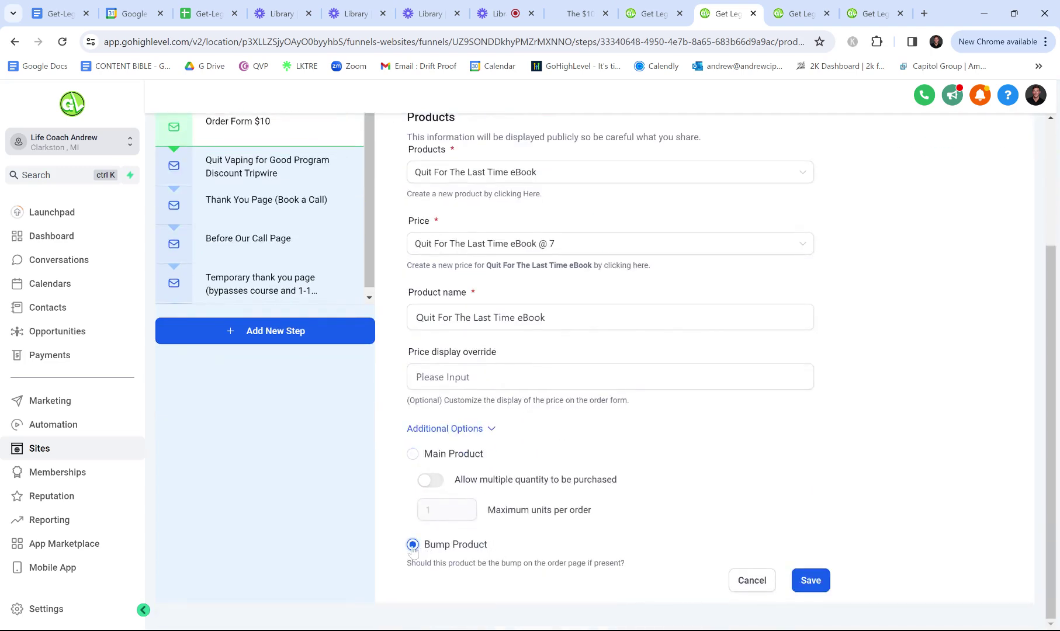
{"action": "scroll", "coordinate": [422, 502], "scroll_direction": "up", "scroll_amount": 3}
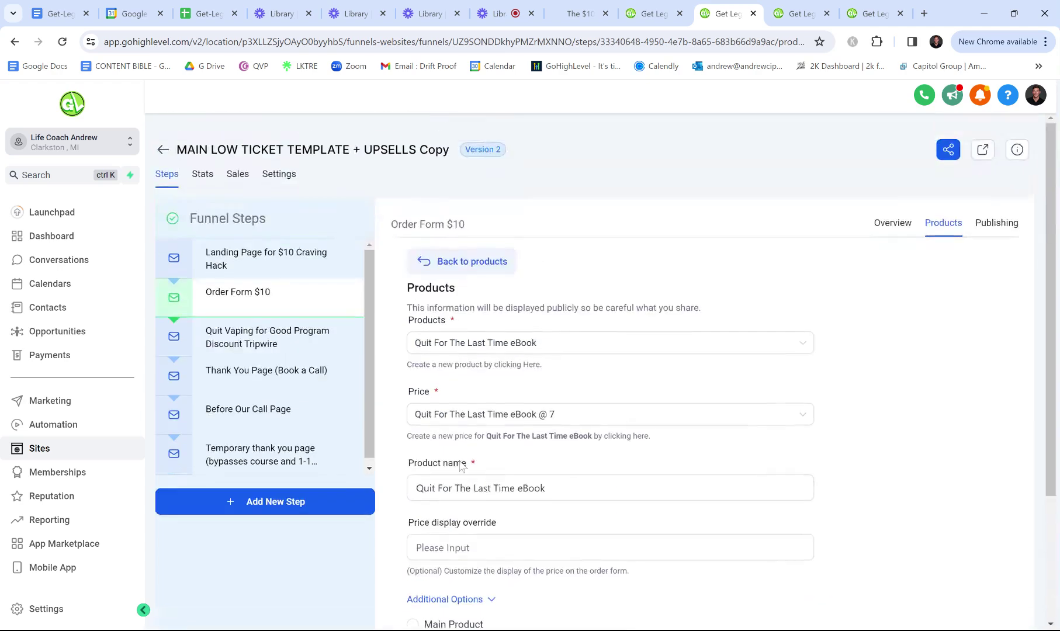
{"action": "left_click", "coordinate": [425, 262]}
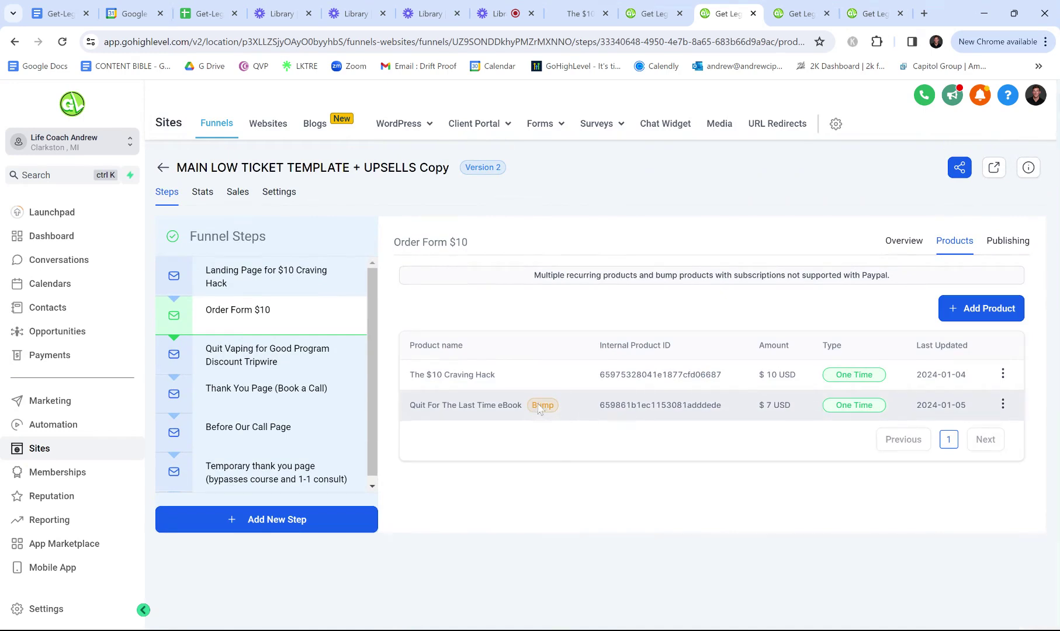
{"action": "mouse_move", "coordinate": [274, 313]}
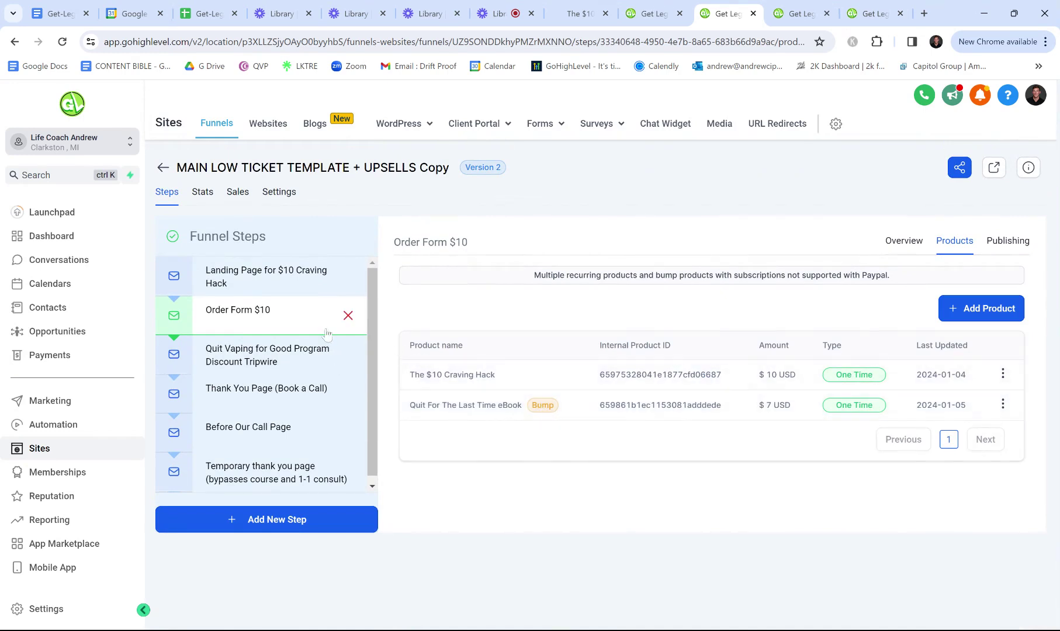
- Open the Order Form $10 page in the editor and select the One Step Order element
{"action": "left_click", "coordinate": [901, 249]}
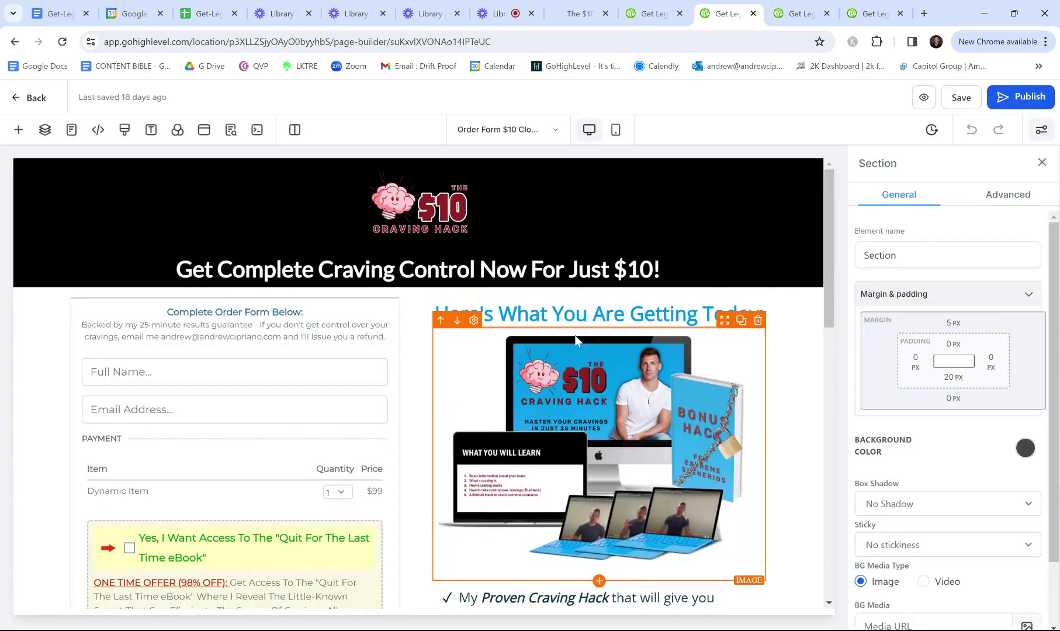
{"action": "scroll", "coordinate": [285, 399], "scroll_direction": "down", "scroll_amount": 3}
{"action": "left_click", "coordinate": [315, 345]}
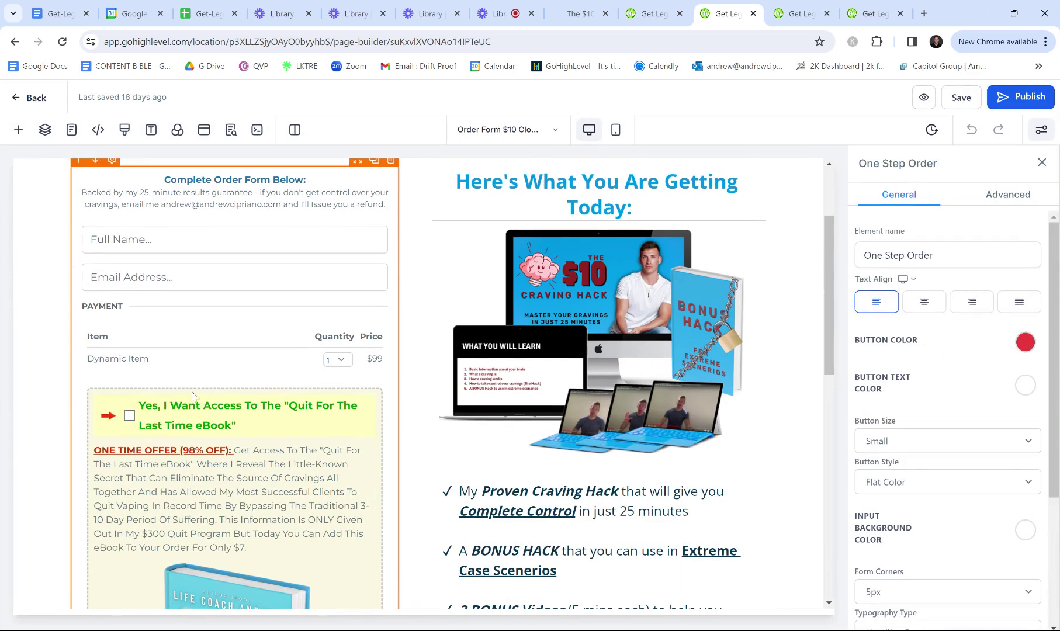
{"action": "scroll", "coordinate": [173, 355], "scroll_direction": "up", "scroll_amount": 1}
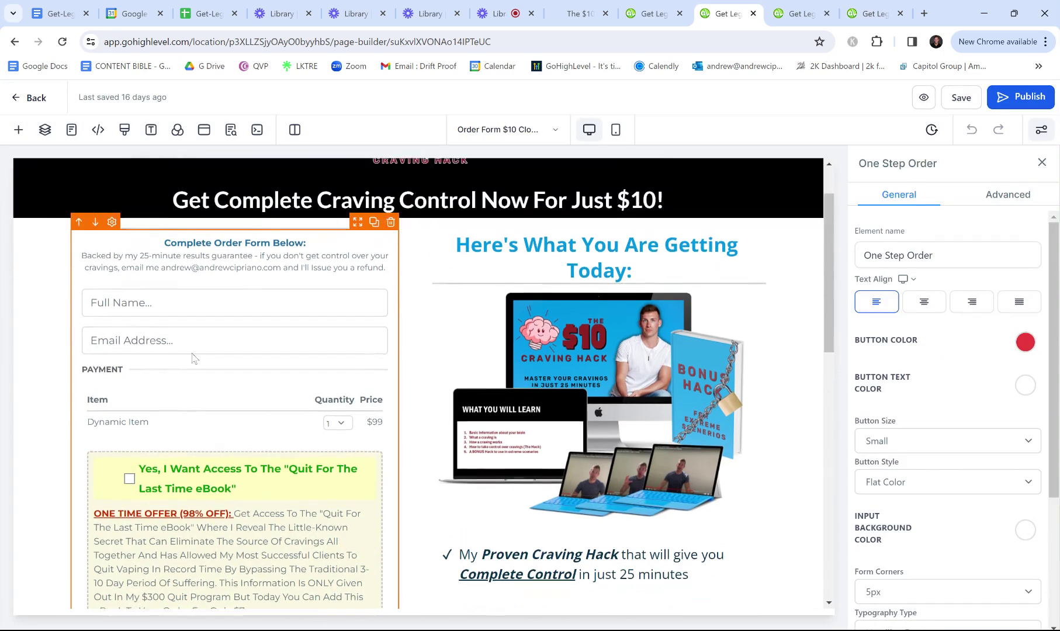
{"action": "scroll", "coordinate": [263, 339], "scroll_direction": "down", "scroll_amount": 1}
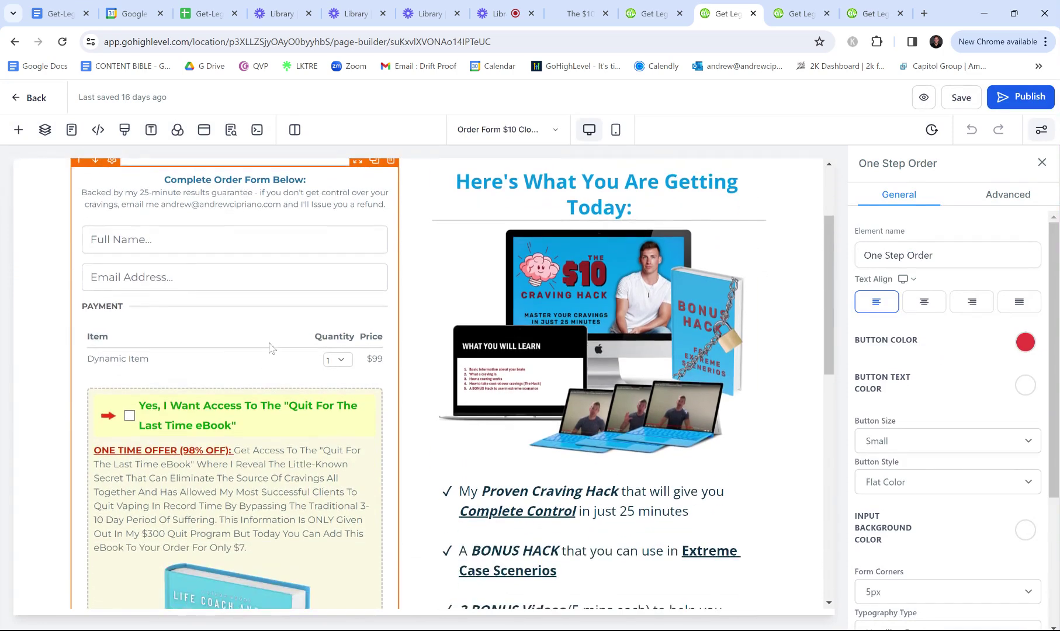
- Scroll the order form's Advanced settings down to Order Bump Options
{"action": "left_click", "coordinate": [1009, 196]}
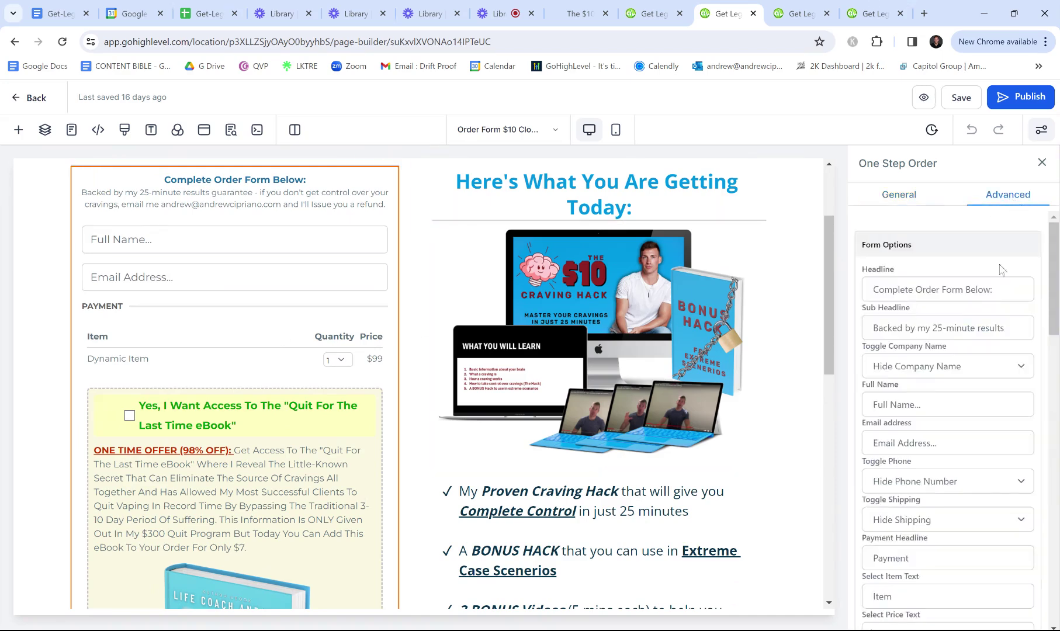
{"action": "scroll", "coordinate": [1004, 267], "scroll_direction": "down", "scroll_amount": 5}
{"action": "scroll", "coordinate": [1015, 411], "scroll_direction": "down", "scroll_amount": 2}
{"action": "scroll", "coordinate": [1015, 411], "scroll_direction": "down", "scroll_amount": 2}
{"action": "scroll", "coordinate": [1015, 411], "scroll_direction": "down", "scroll_amount": 2}
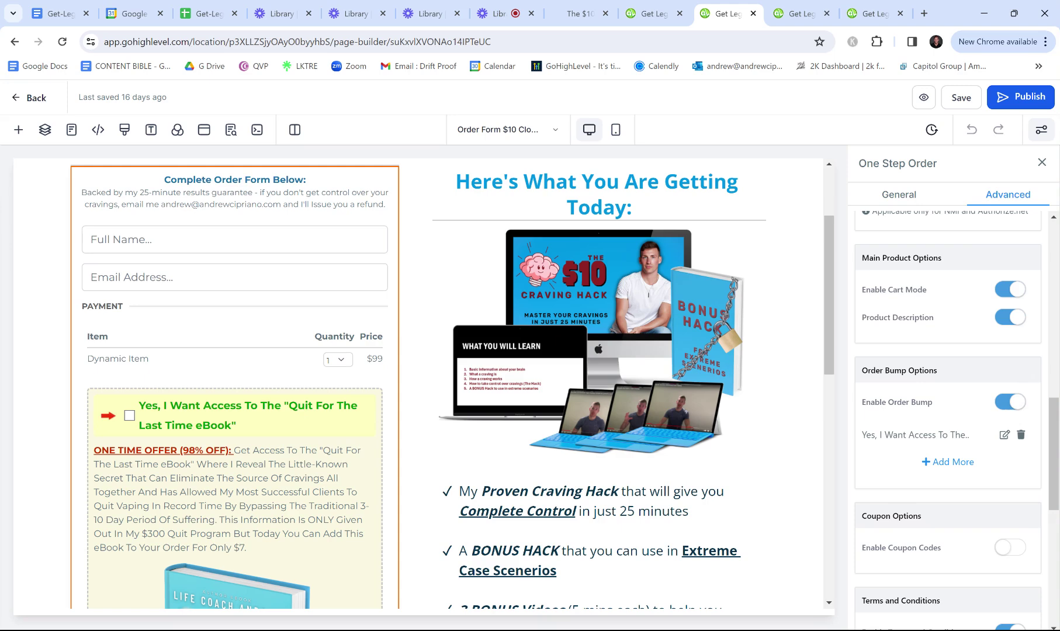
- Toggle Enable Order Bump off and back on, then edit the eBook bump entry
{"action": "left_click", "coordinate": [1011, 403]}
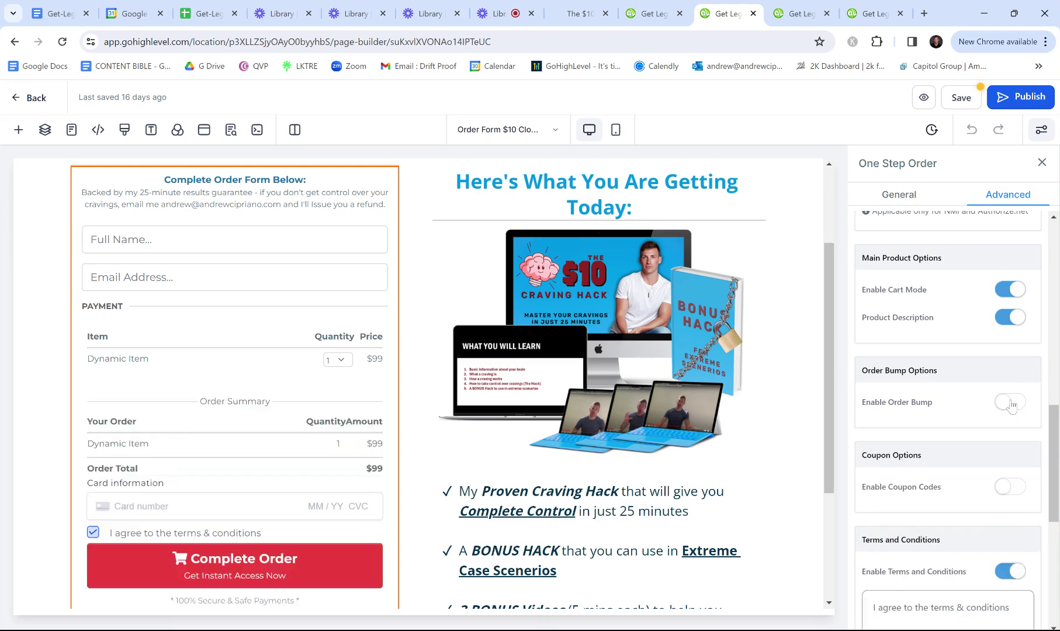
{"action": "left_click", "coordinate": [1011, 403]}
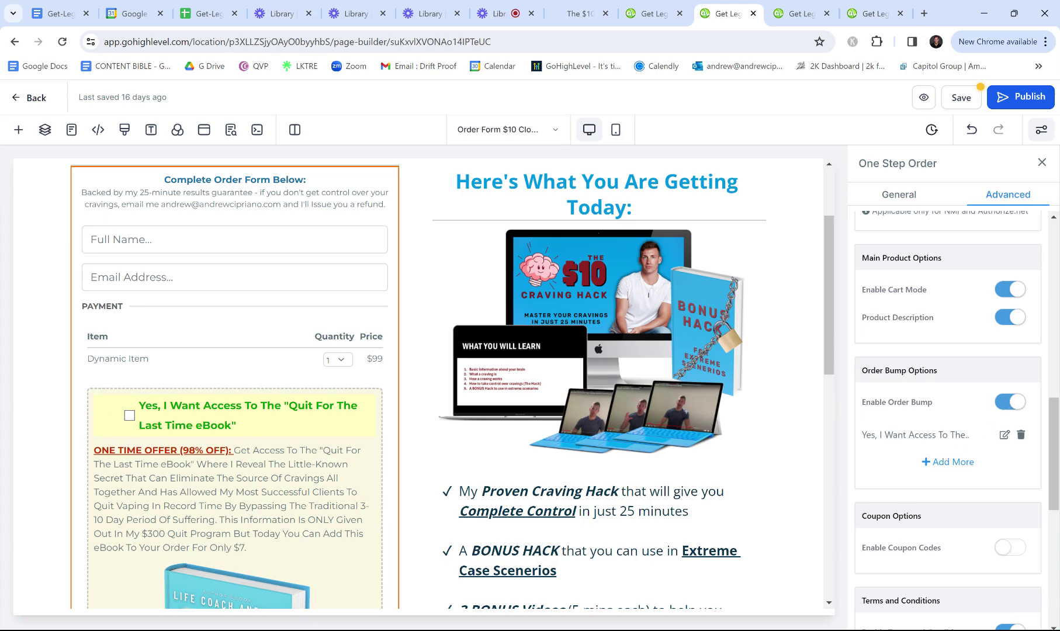
{"action": "left_click", "coordinate": [1005, 435]}
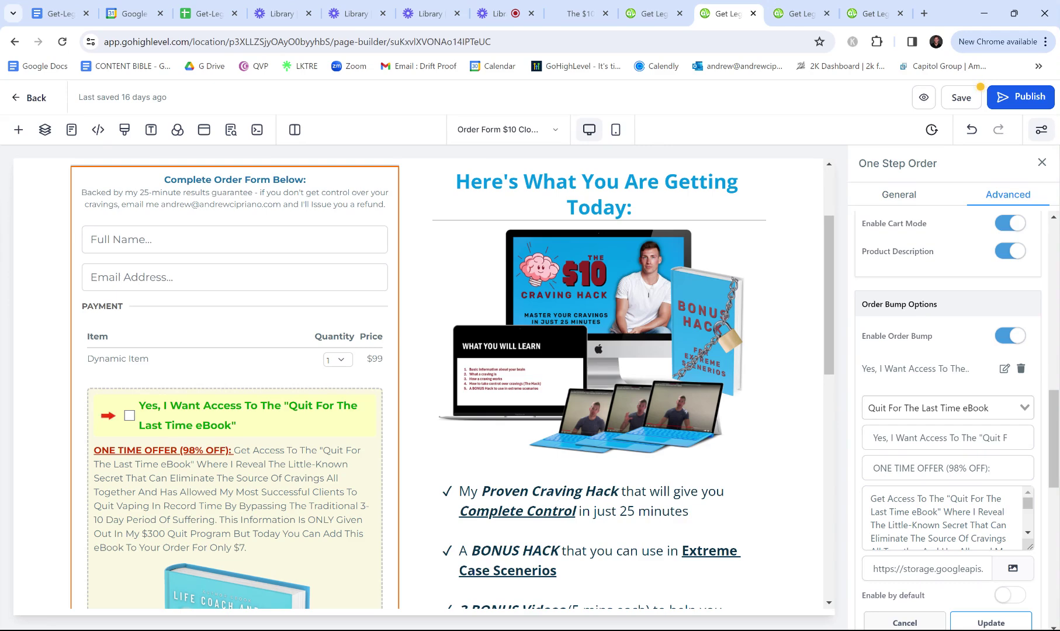
{"action": "key", "text": "Tab"}
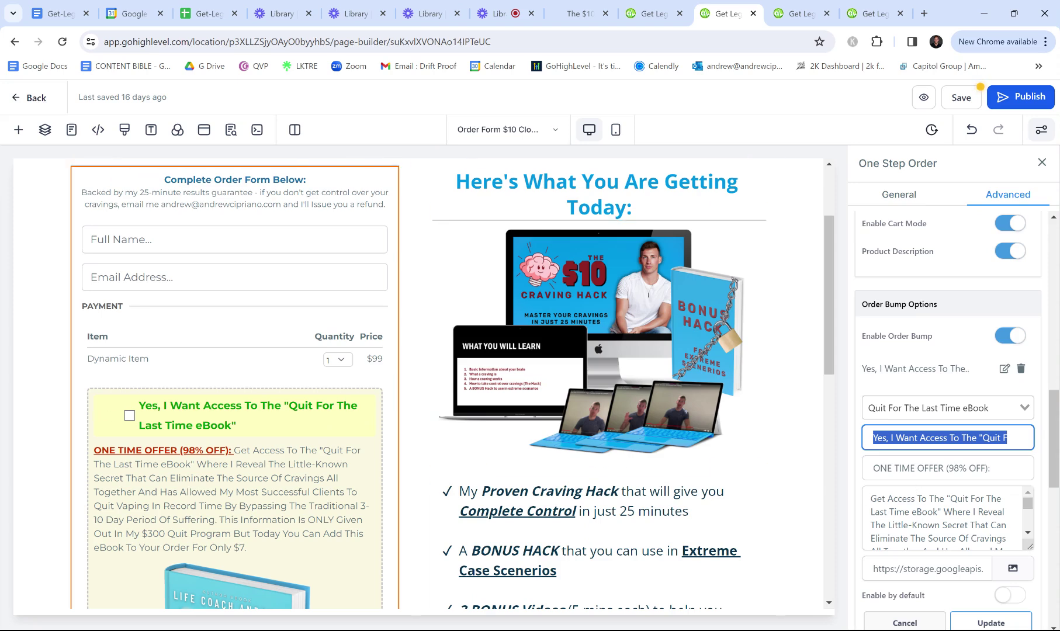
{"action": "key", "text": "Tab"}
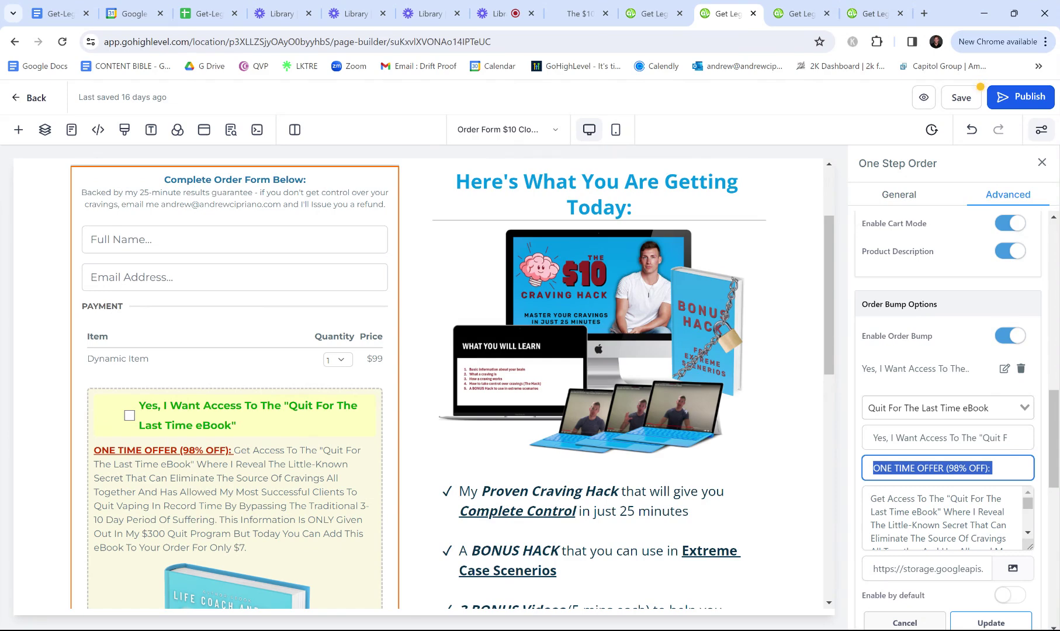
{"action": "key", "text": "Tab"}
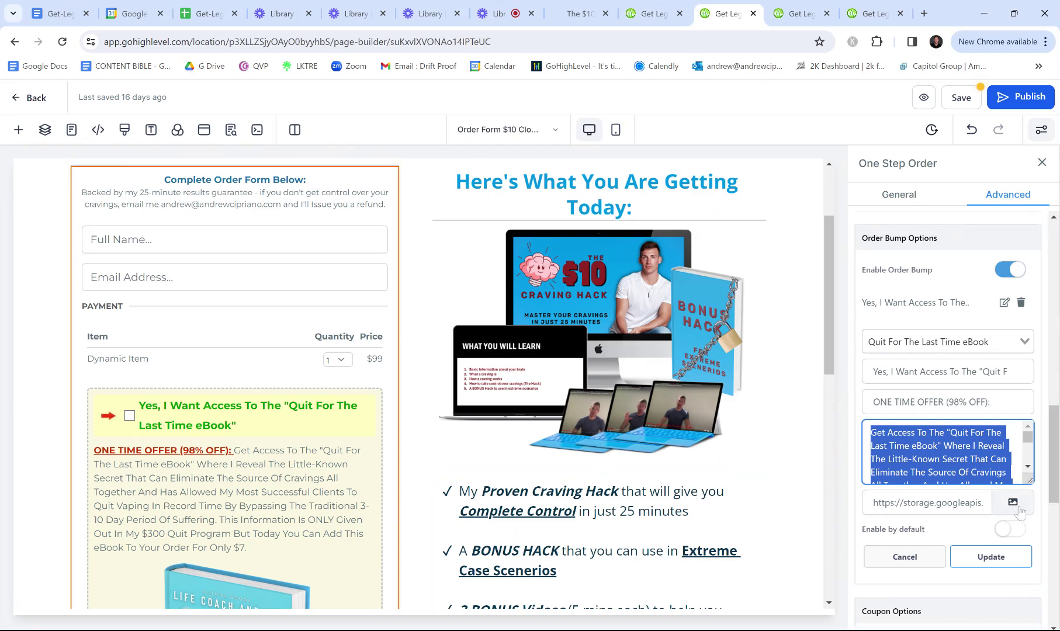
{"action": "scroll", "coordinate": [272, 353], "scroll_direction": "down", "scroll_amount": 5}
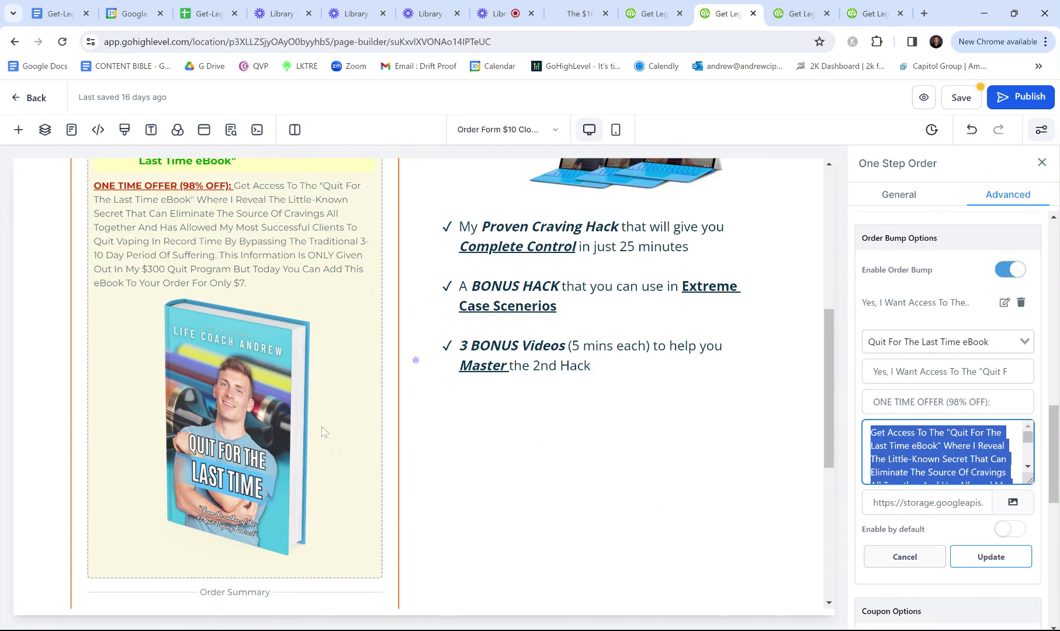
{"action": "scroll", "coordinate": [944, 451], "scroll_direction": "down", "scroll_amount": 1}
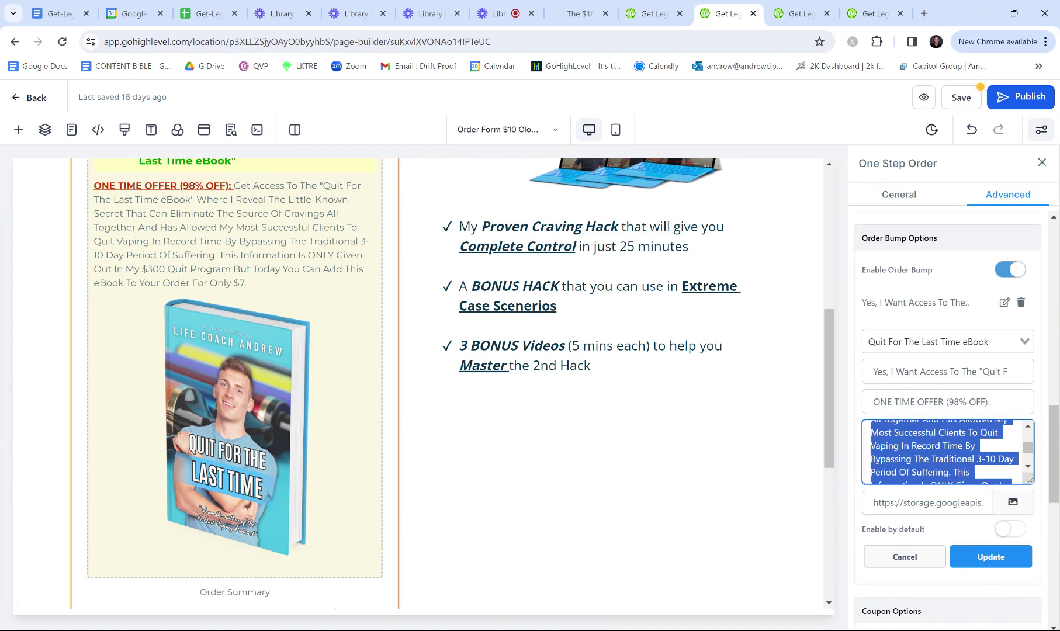
{"action": "scroll", "coordinate": [416, 493], "scroll_direction": "up", "scroll_amount": 2}
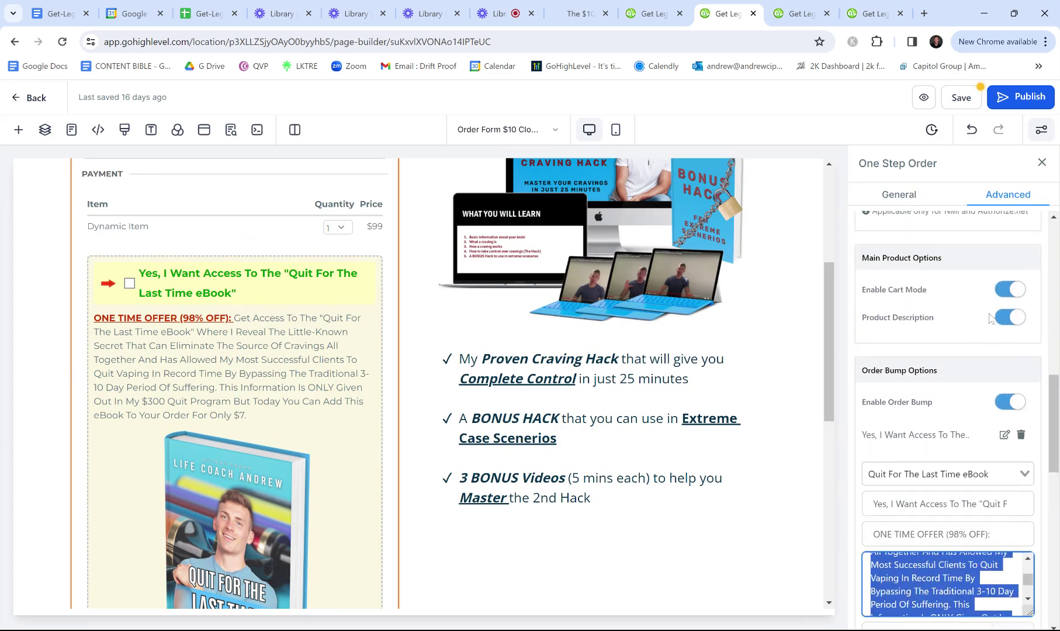
{"action": "scroll", "coordinate": [991, 313], "scroll_direction": "up", "scroll_amount": 2}
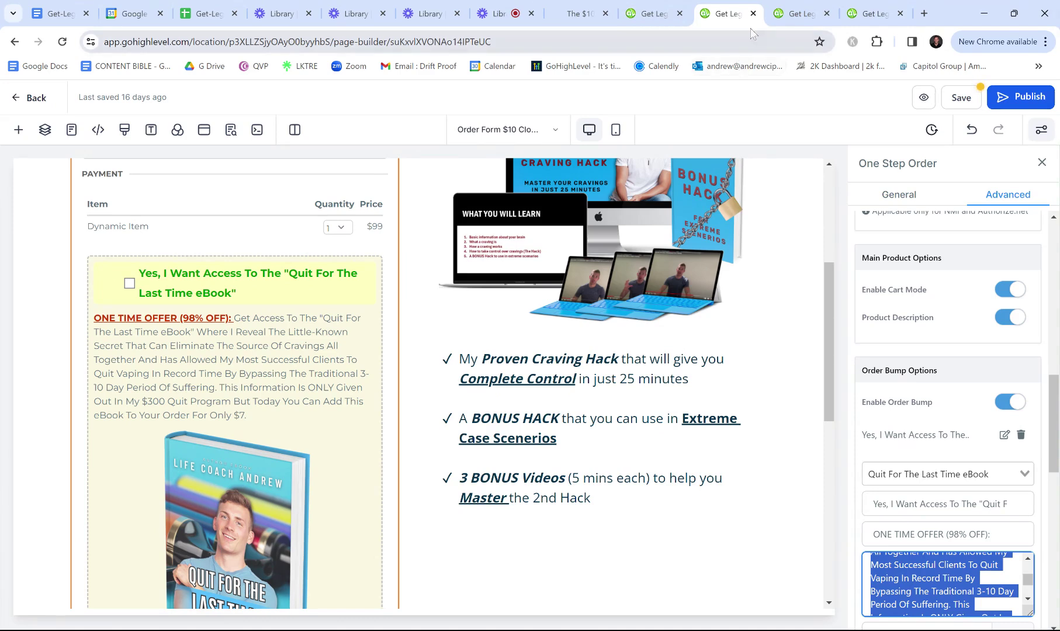
- Insert the Contact > First Name custom value into the delivery email greeting
{"action": "left_click", "coordinate": [787, 8]}
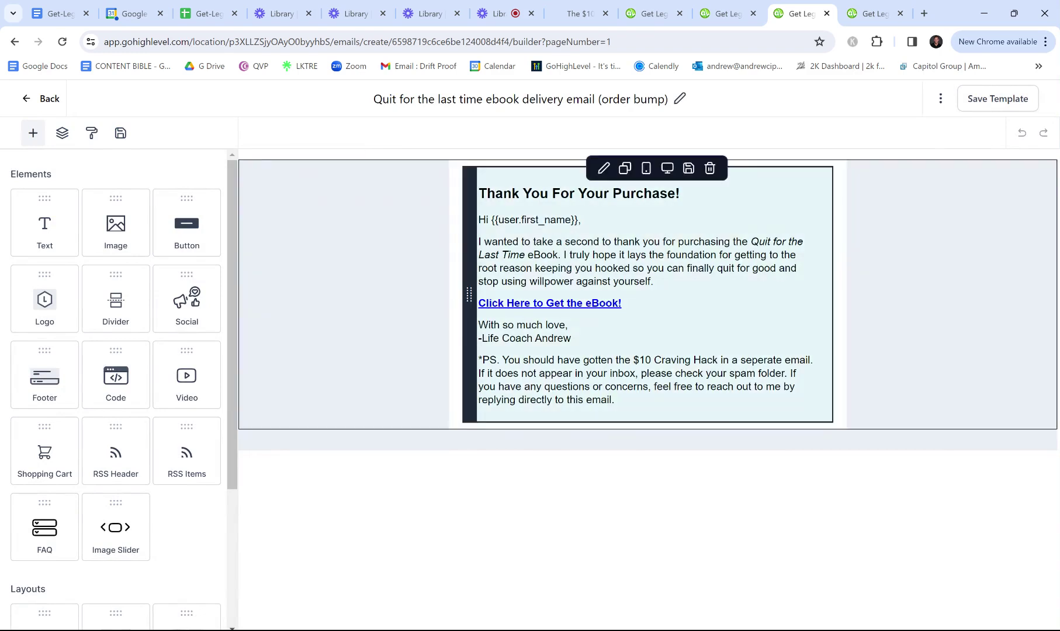
{"action": "left_click", "coordinate": [538, 220]}
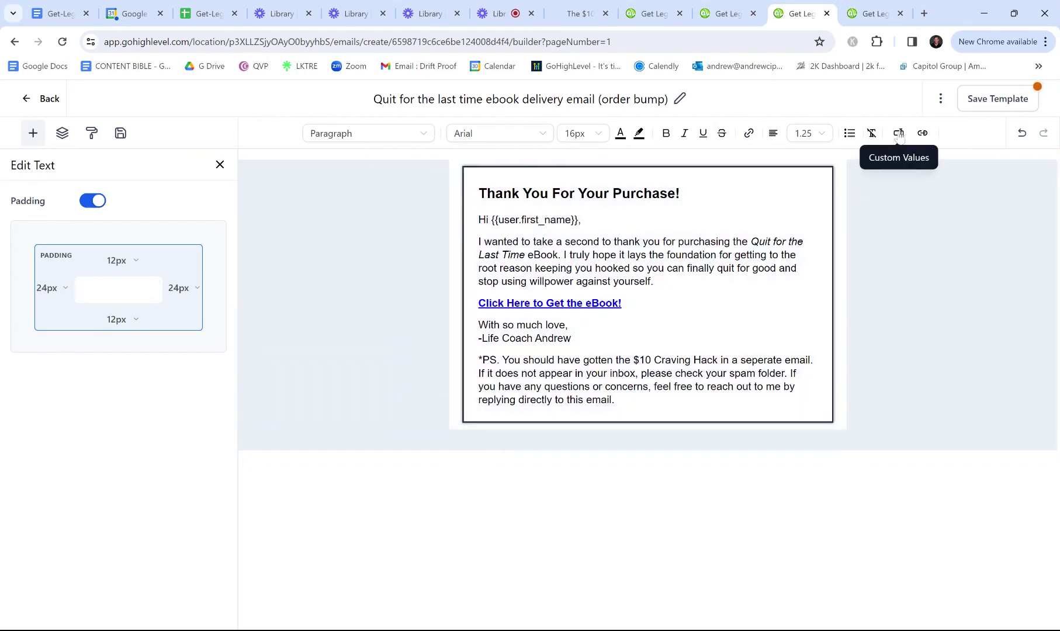
{"action": "left_click", "coordinate": [899, 135]}
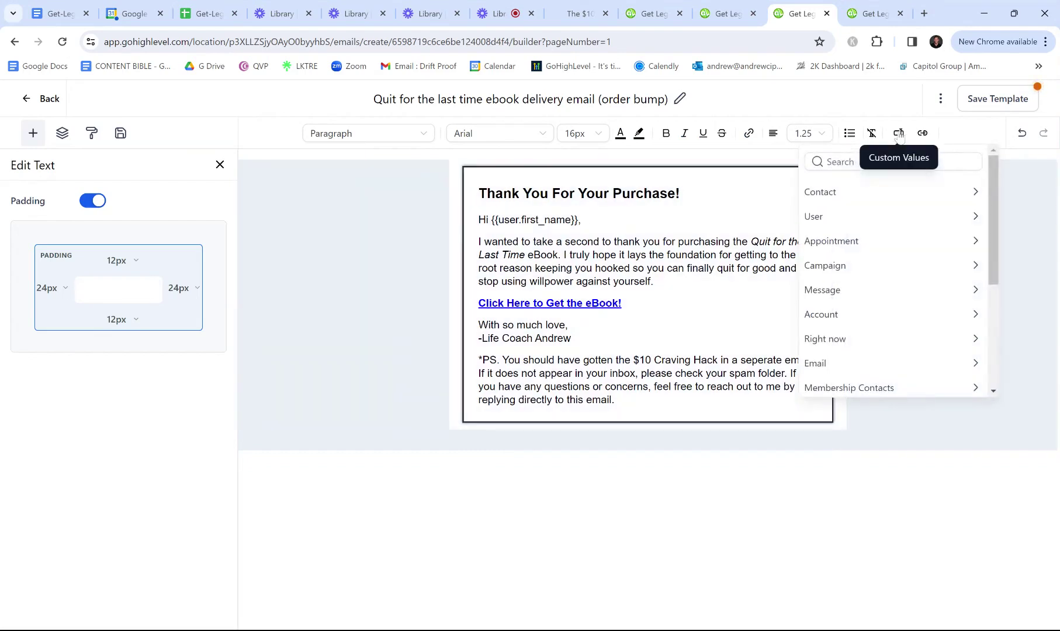
{"action": "left_click", "coordinate": [894, 193]}
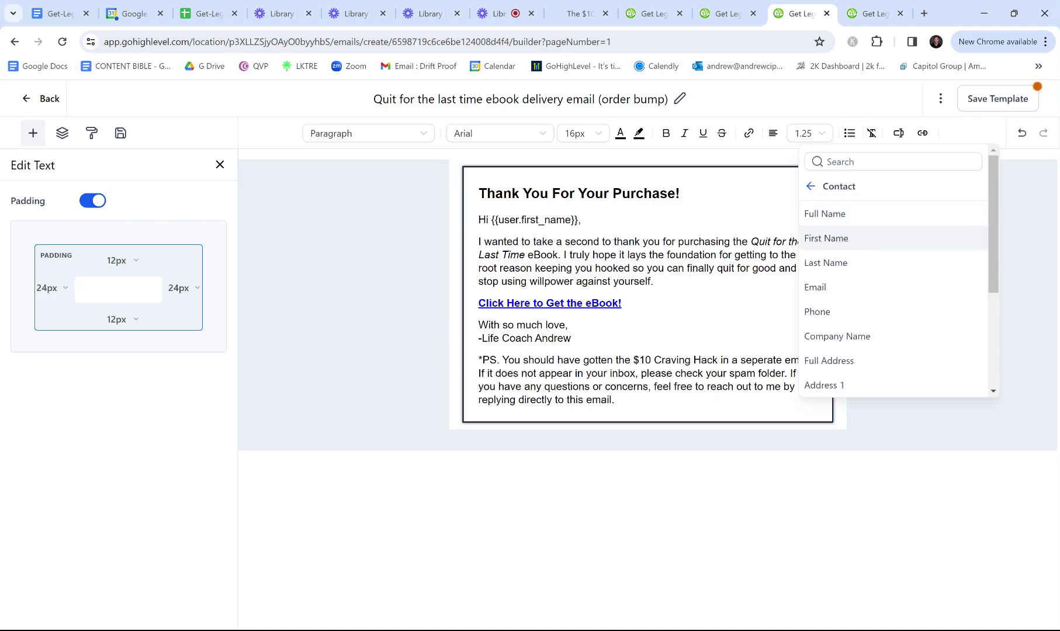
{"action": "left_click", "coordinate": [842, 238]}
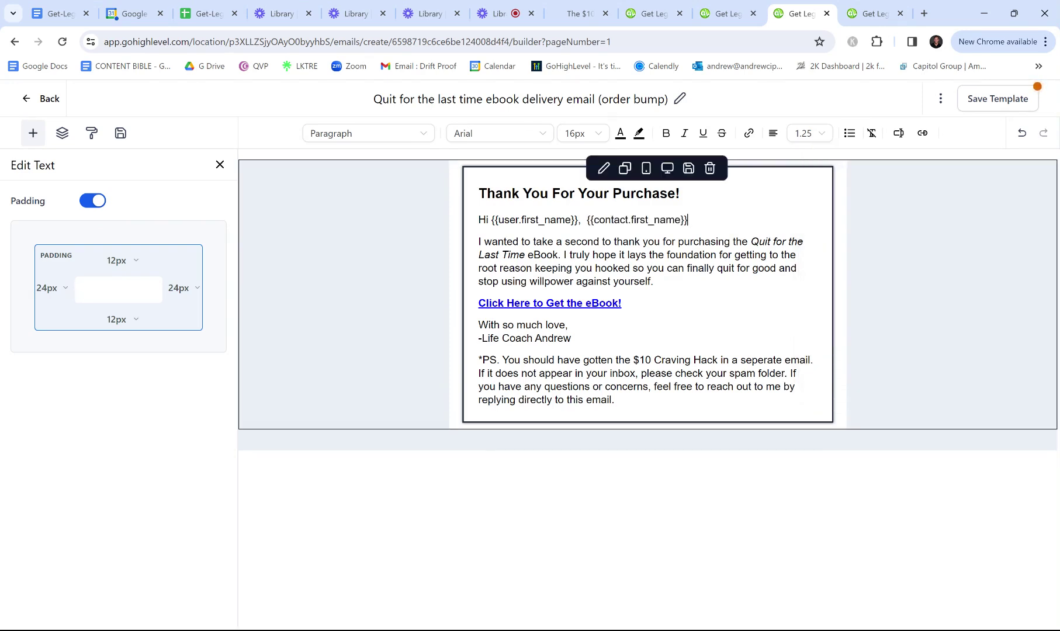
- Delete the inserted first-name variable and select the eBook link line
{"action": "key", "text": "ctrl+shift+Left"}
{"action": "key", "text": "ctrl+shift+Left"}
{"action": "key", "text": "ctrl+shift+Left"}
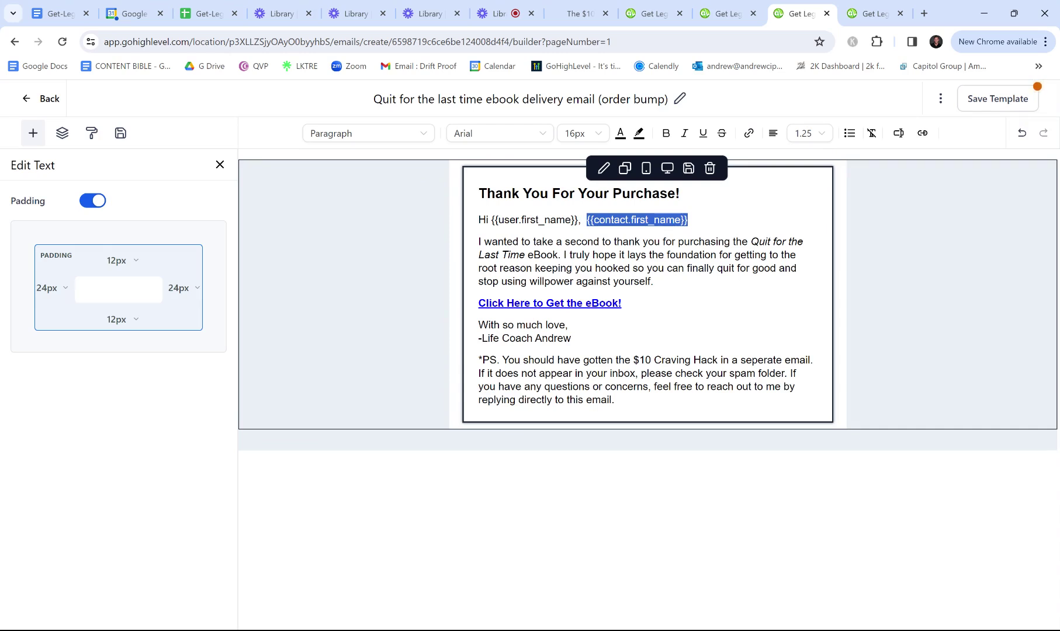
{"action": "key", "text": "Right"}
{"action": "key", "text": "BackSpace"}
{"action": "key", "text": "BackSpace"}
{"action": "key", "text": "BackSpace"}
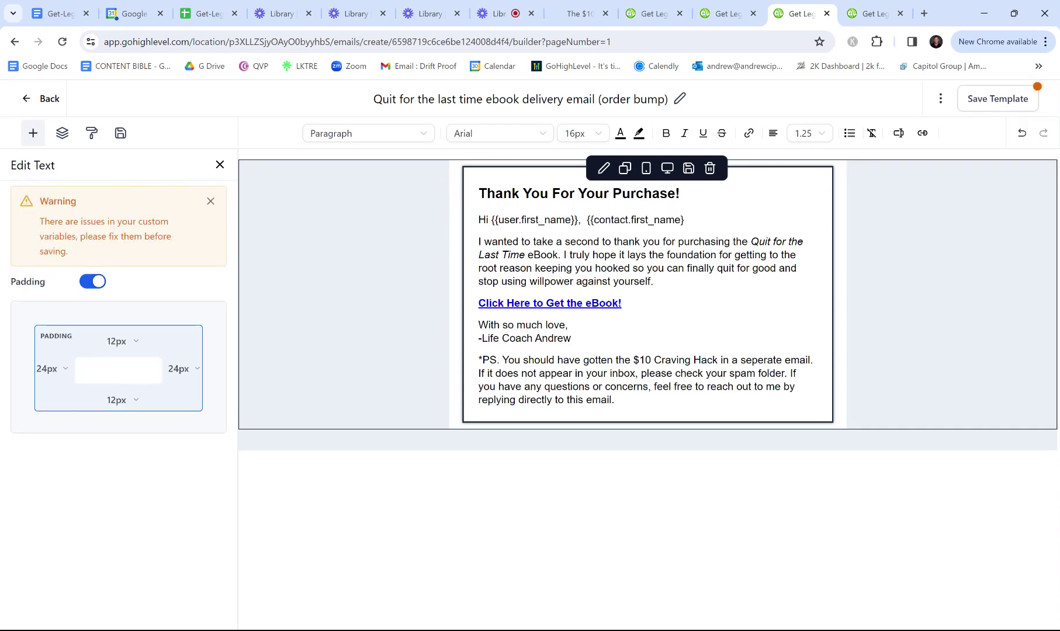
{"action": "key", "text": "BackSpace"}
{"action": "key", "text": "BackSpace"}
{"action": "key", "text": "BackSpace"}
{"action": "key", "text": "BackSpace"}
{"action": "key", "text": "BackSpace"}
{"action": "key", "text": "BackSpace"}
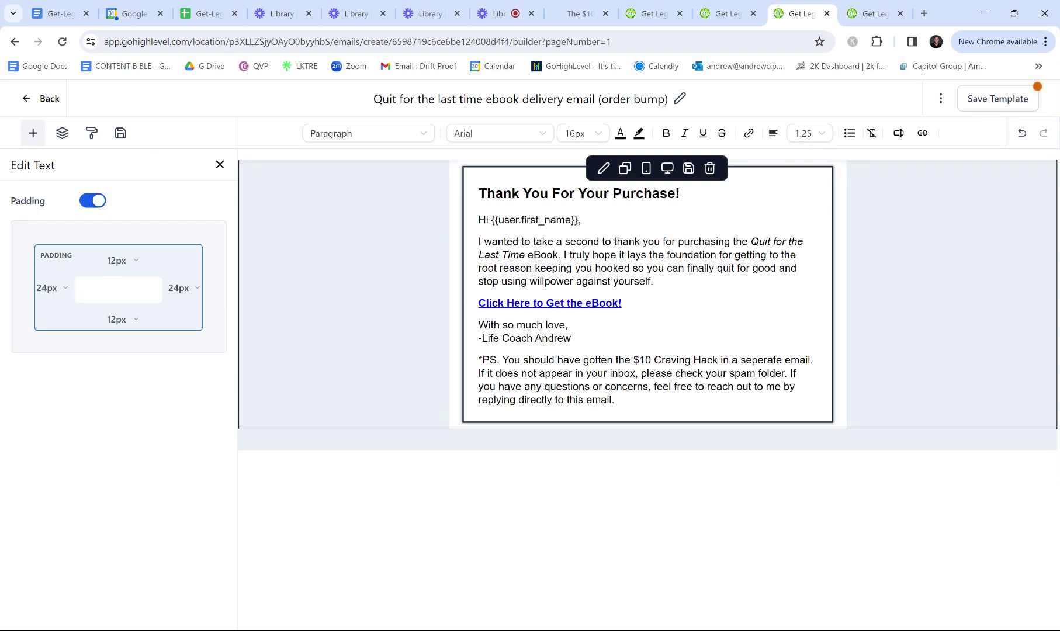
{"action": "key", "text": "Down"}
{"action": "key", "text": "Down"}
{"action": "key", "text": "Down"}
{"action": "key", "text": "Home"}
{"action": "key", "text": "shift+End"}
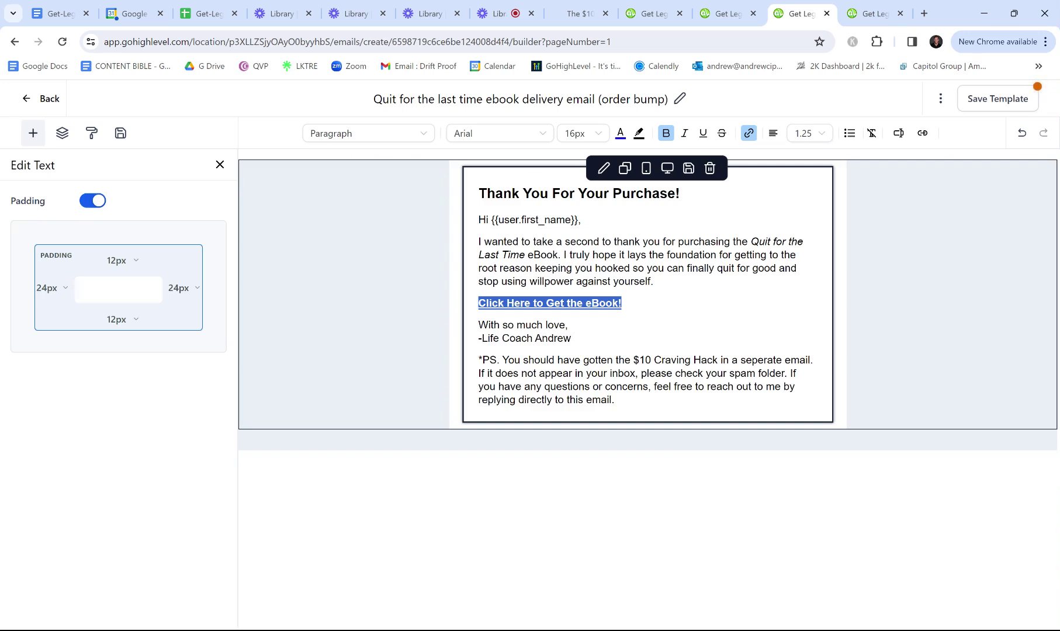
- Check the eBook link's Google Drive URL, close the link dialog, and exit the email editor
{"action": "left_click", "coordinate": [748, 133]}
{"action": "left_click", "coordinate": [529, 258]}
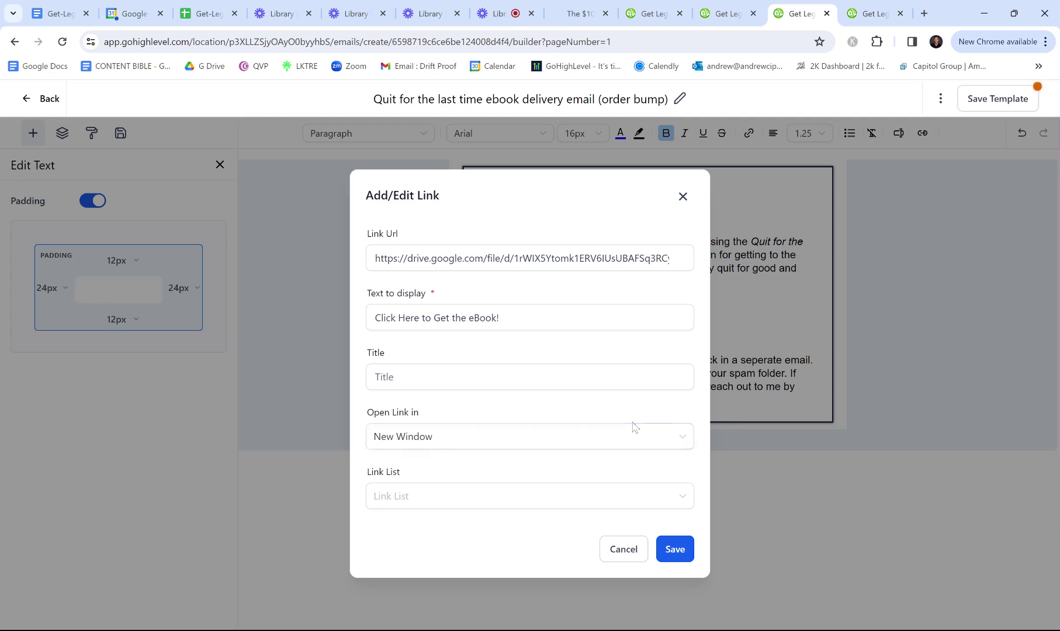
{"action": "left_click", "coordinate": [682, 199]}
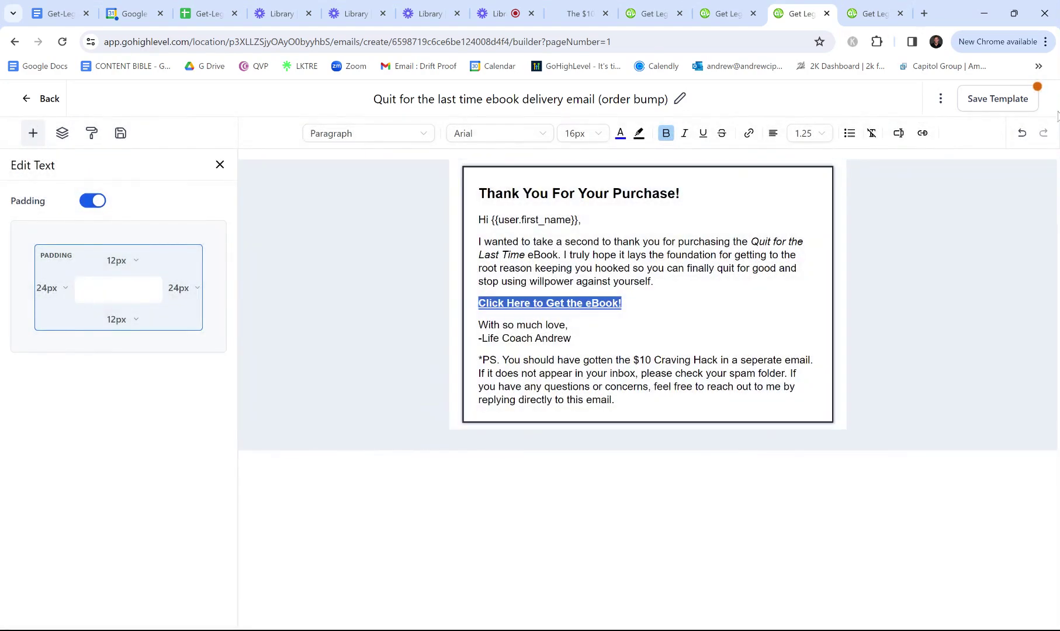
{"action": "left_click", "coordinate": [50, 100]}
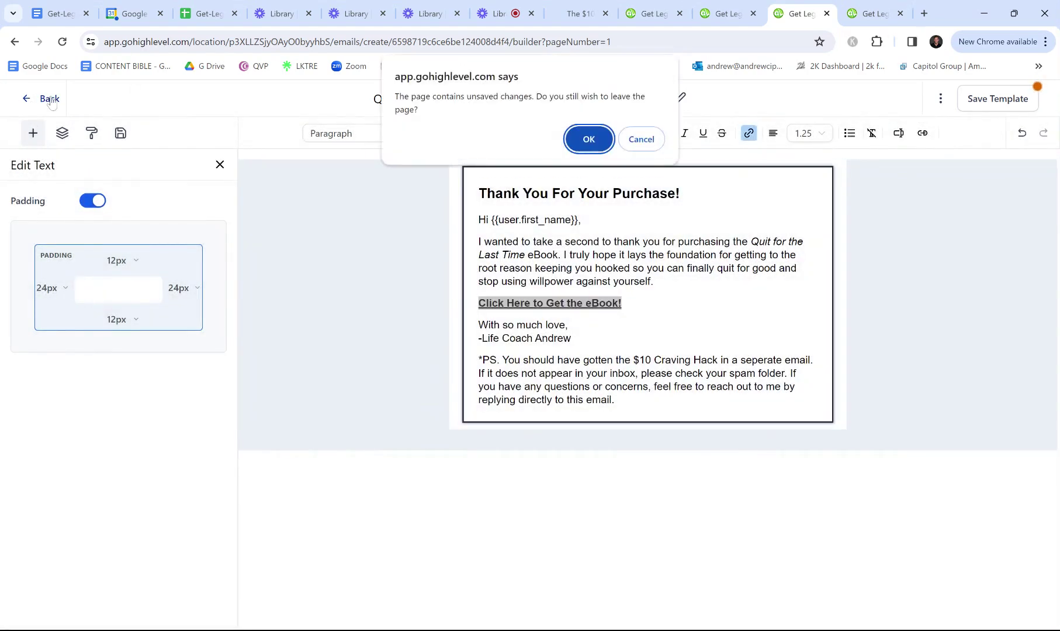
- Confirm leaving the unsaved email, dismiss the phone banner, and go to the Workflows tab
{"action": "left_click", "coordinate": [589, 141]}
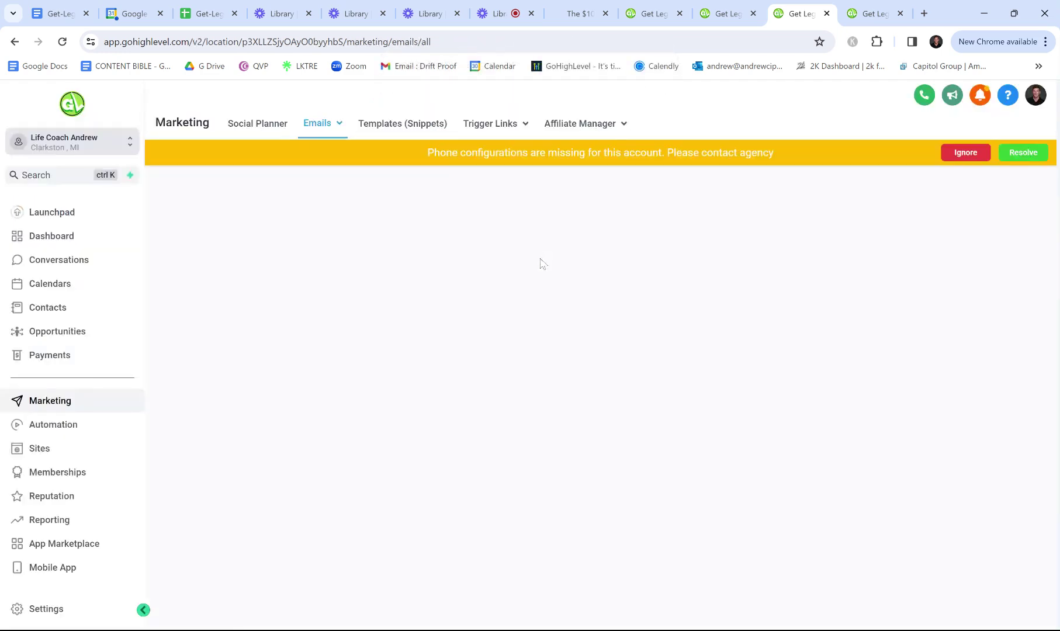
{"action": "left_click", "coordinate": [965, 152]}
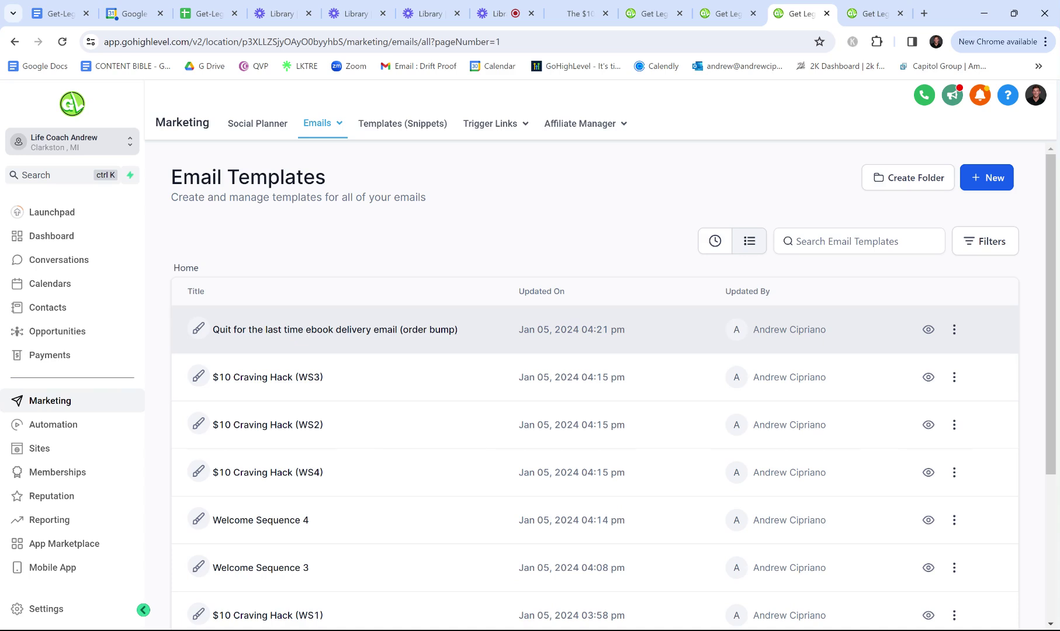
{"action": "left_click", "coordinate": [888, 8]}
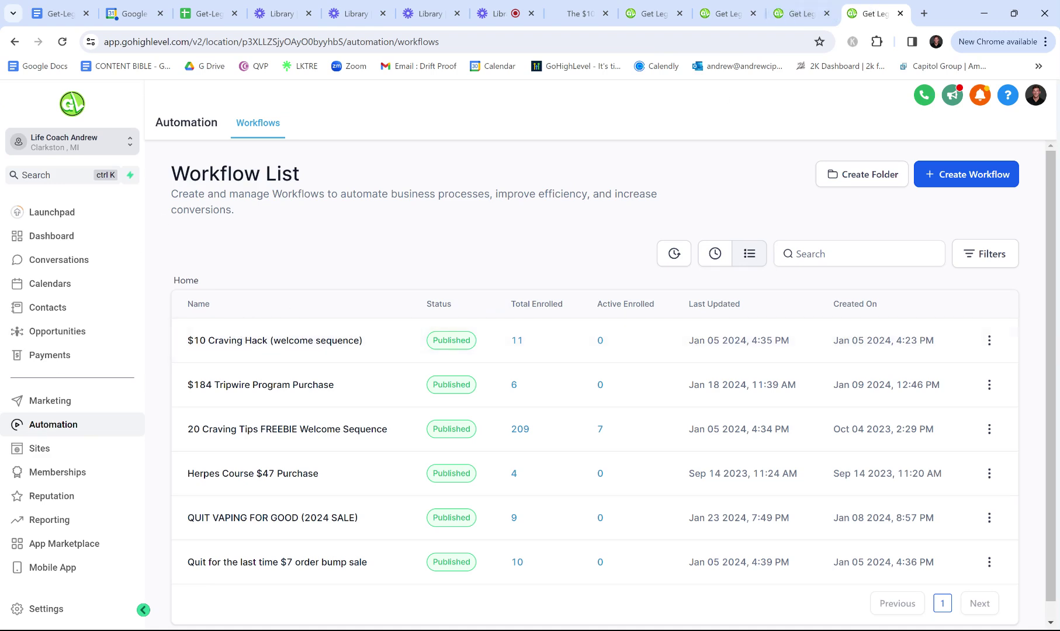
- Scroll the Workflows list to the 'Quit for the last time $7 order bump sale' workflow
{"action": "scroll", "coordinate": [327, 409], "scroll_direction": "down", "scroll_amount": 1}
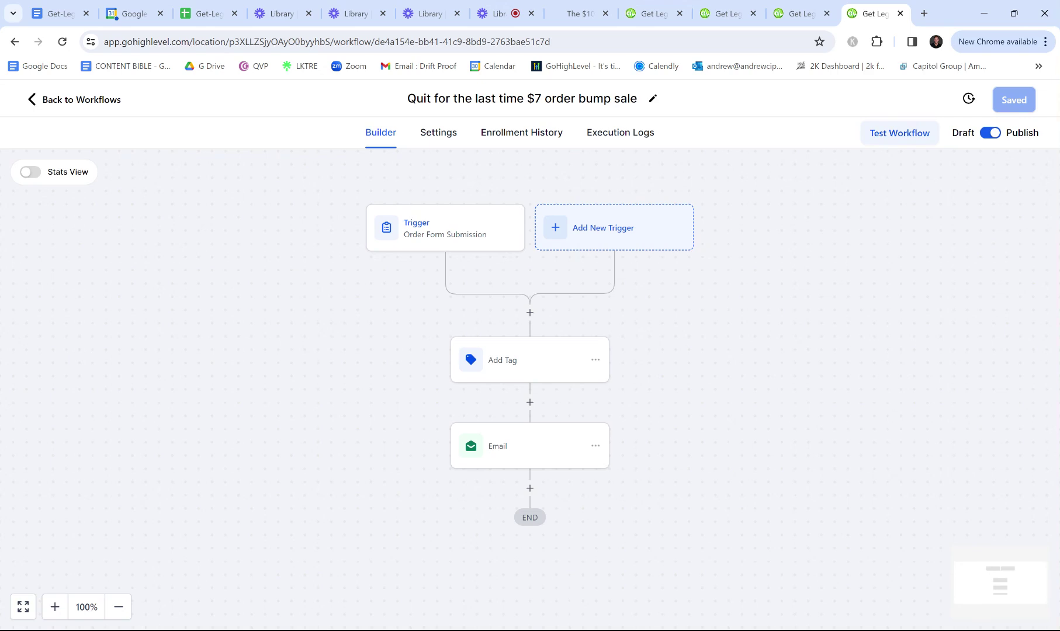
{"action": "left_click", "coordinate": [474, 231]}
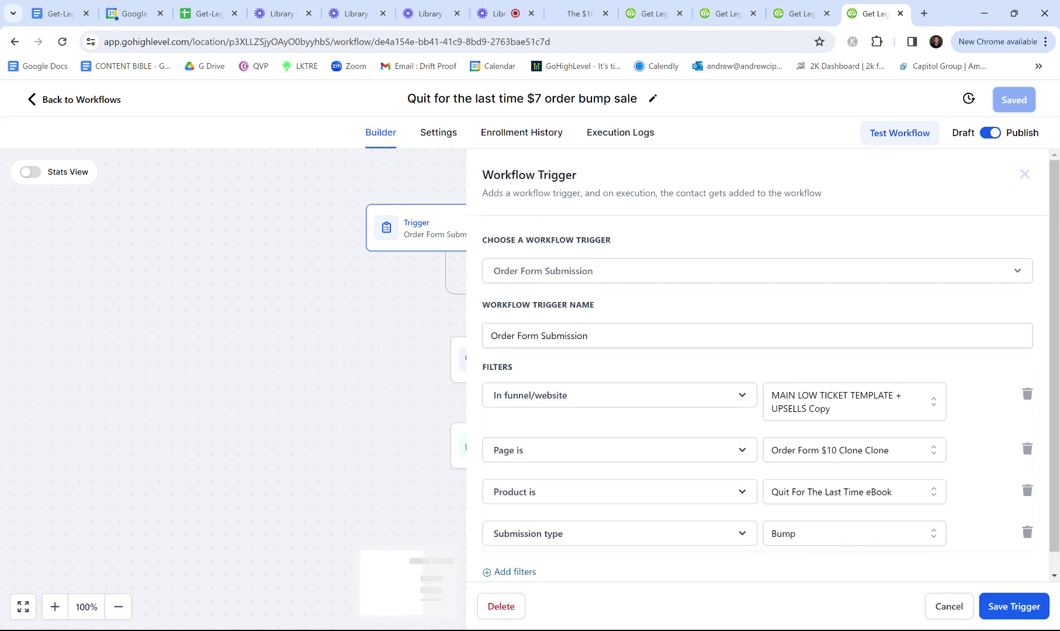
{"action": "scroll", "coordinate": [759, 362], "scroll_direction": "down", "scroll_amount": 1}
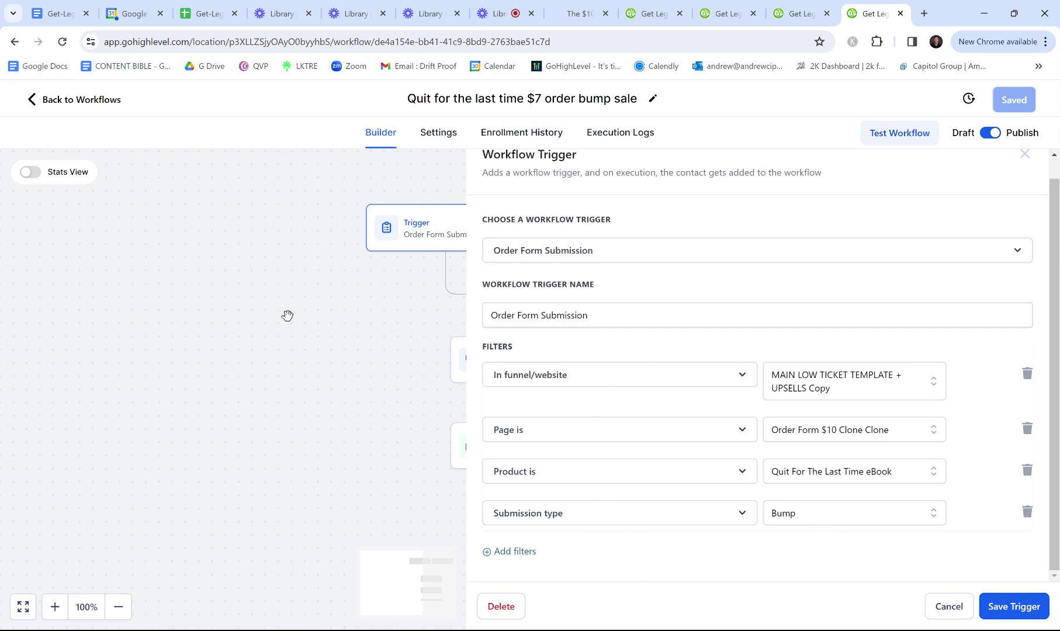
- Close the trigger, check the Add Tag step's purchase tag, then view the eBook delivery Email step
{"action": "left_click", "coordinate": [288, 316]}
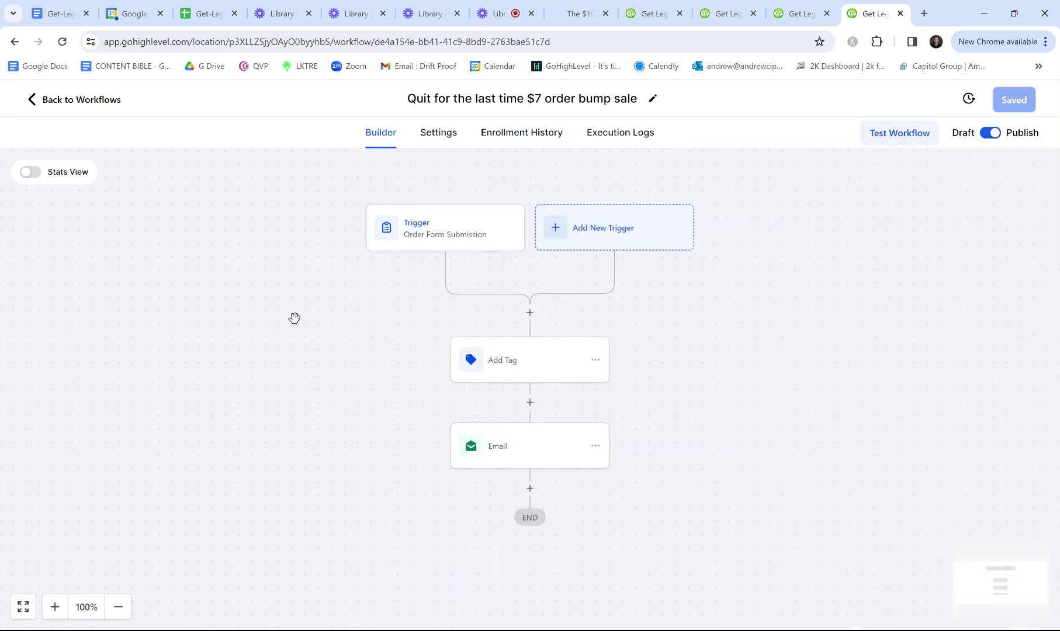
{"action": "left_click", "coordinate": [531, 362]}
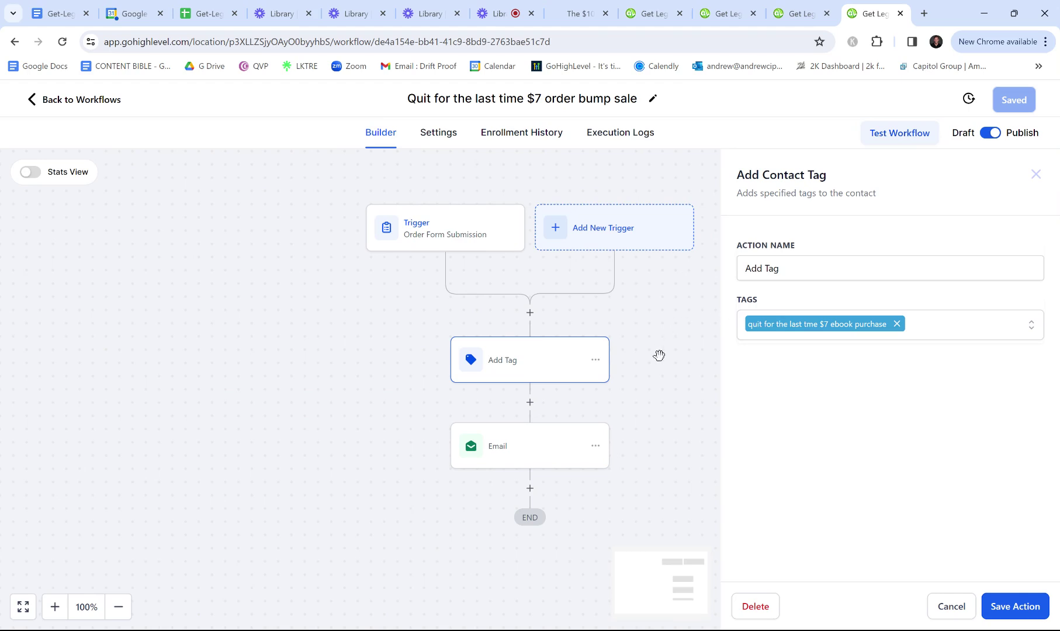
{"action": "left_click", "coordinate": [537, 445]}
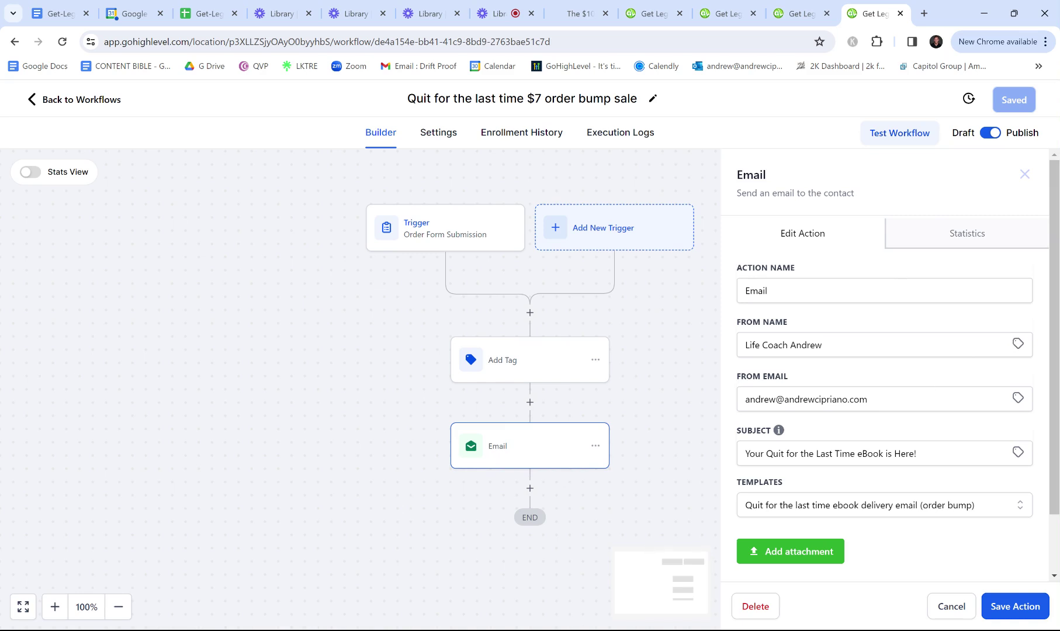
- Change the email step's Action Name to 'Email to send order bump link'
{"action": "scroll", "coordinate": [876, 280], "scroll_direction": "down", "scroll_amount": 1}
{"action": "scroll", "coordinate": [867, 299], "scroll_direction": "up", "scroll_amount": 1}
{"action": "double_click", "coordinate": [867, 292]}
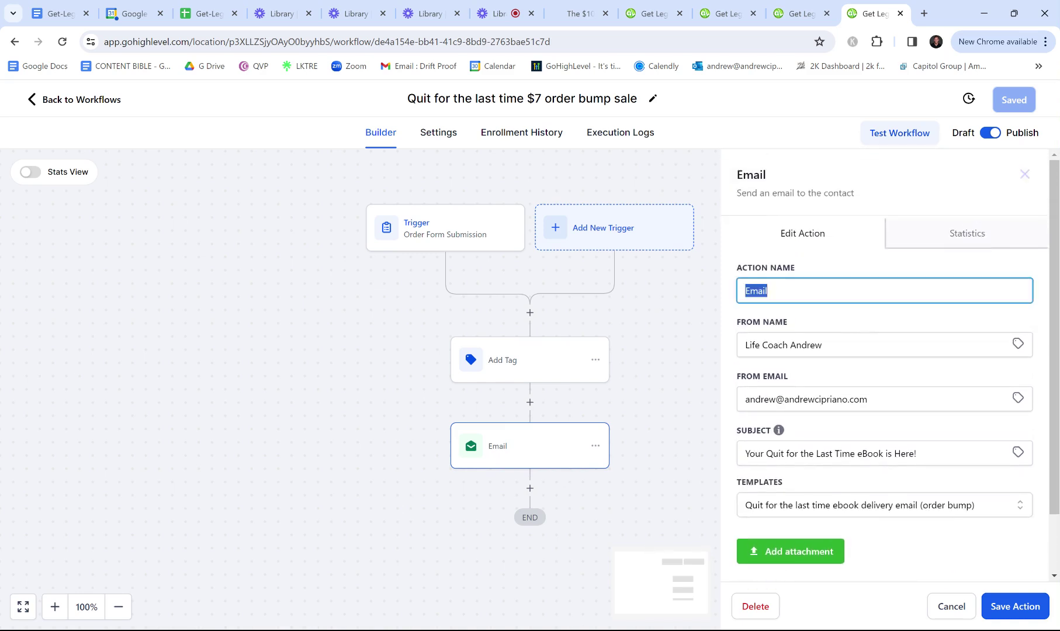
{"action": "left_click", "coordinate": [802, 313]}
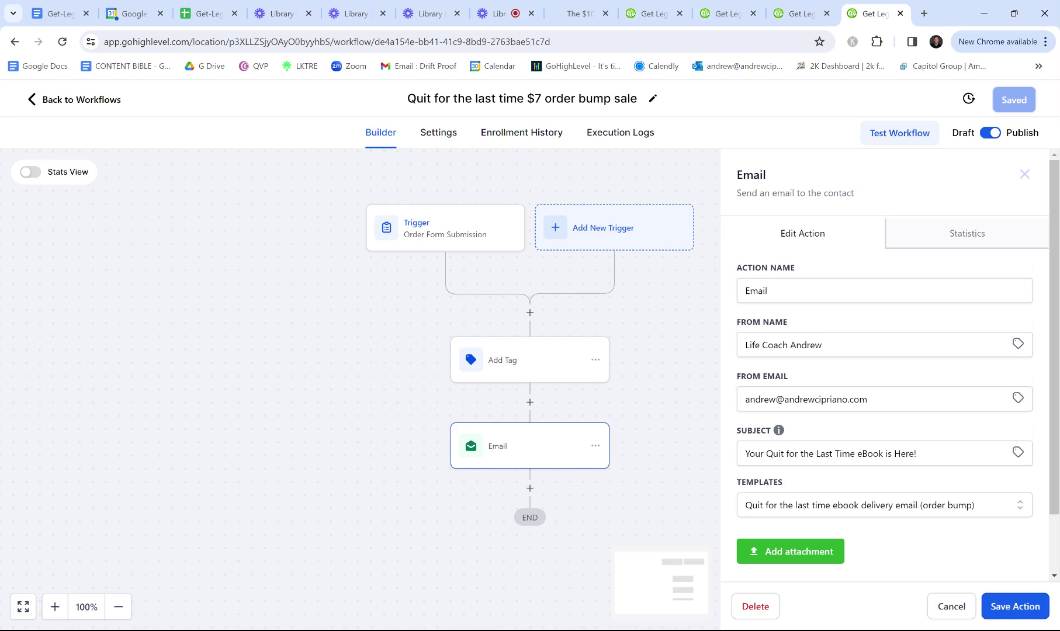
{"action": "key", "text": "shift+Tab"}
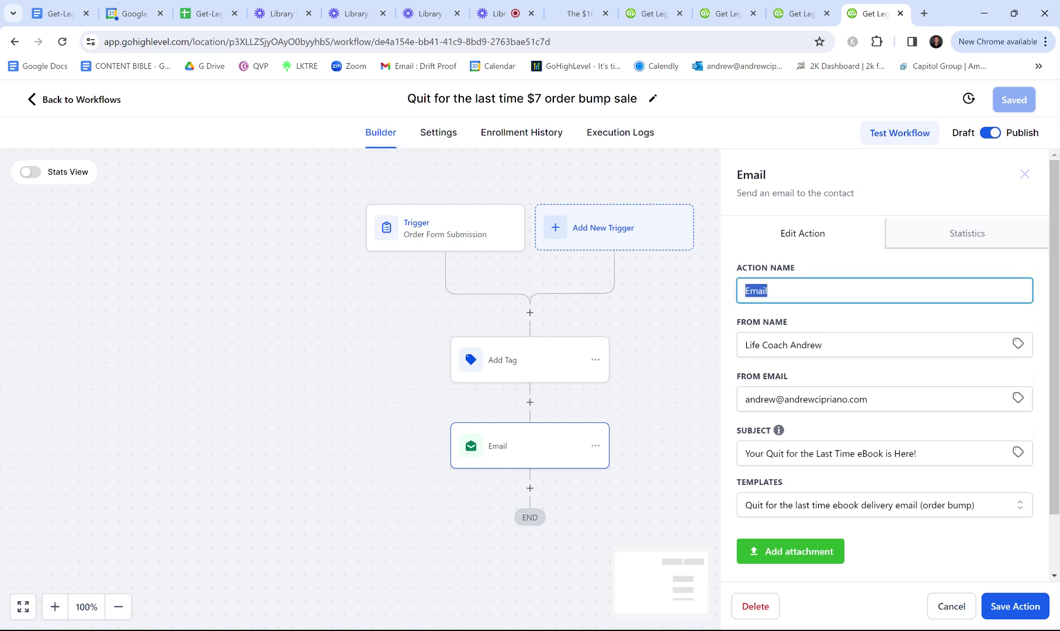
{"action": "type", "text": "Email to send or"}
{"action": "type", "text": "der bump "}
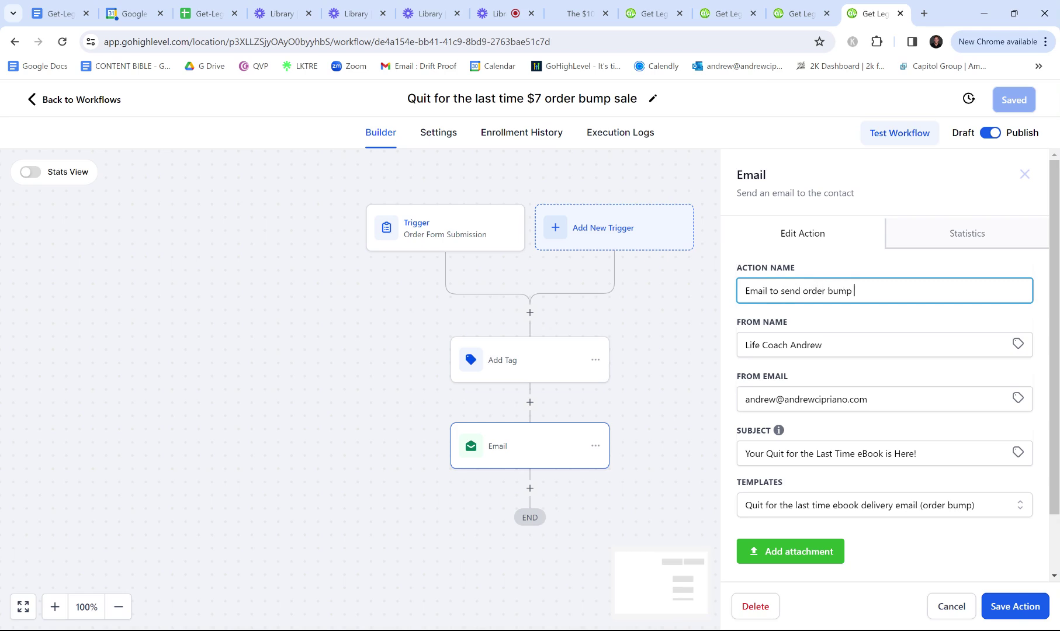
{"action": "type", "text": "link"}
- Review the sender name, sender email address and subject, then close the Email settings
{"action": "left_click", "coordinate": [829, 341]}
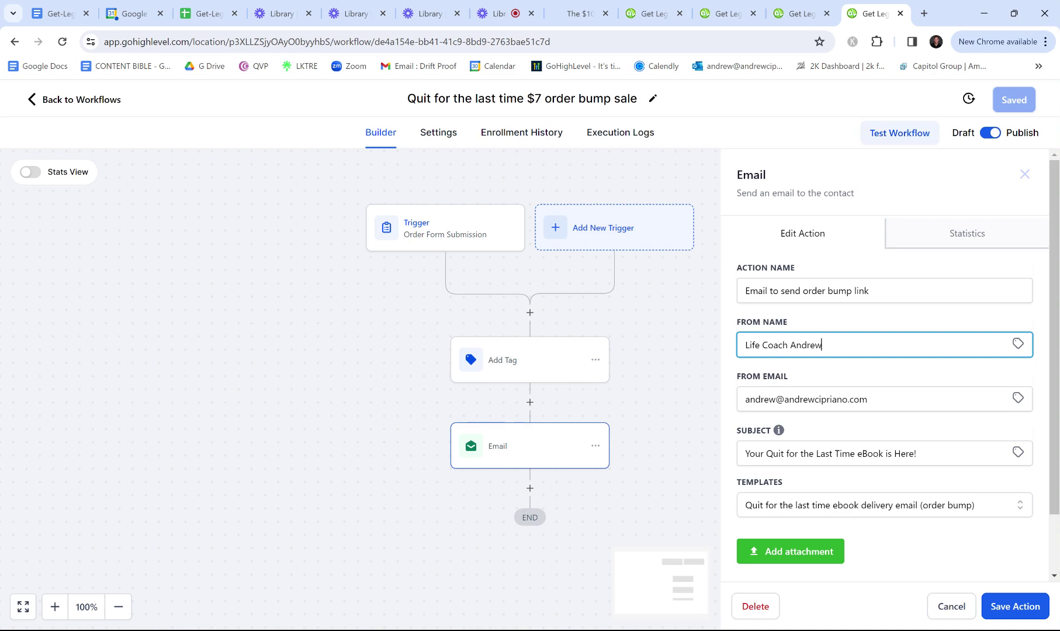
{"action": "key", "text": "Tab"}
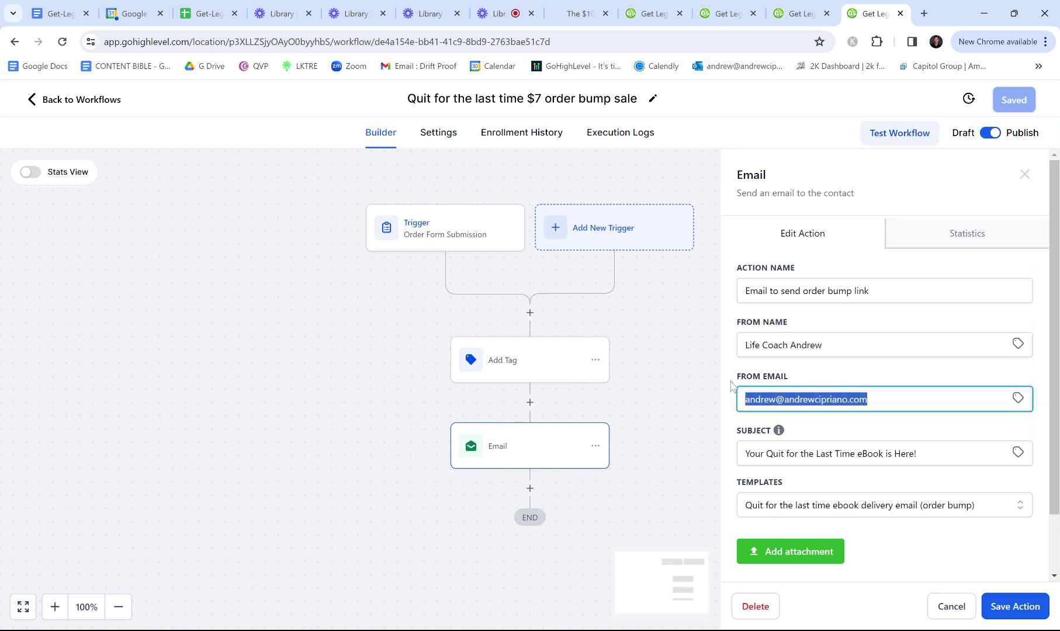
{"action": "left_click_drag", "start_coordinate": [868, 399], "coordinate": [784, 399]}
{"action": "left_click_drag", "start_coordinate": [868, 399], "coordinate": [739, 402]}
{"action": "key", "text": "Tab"}
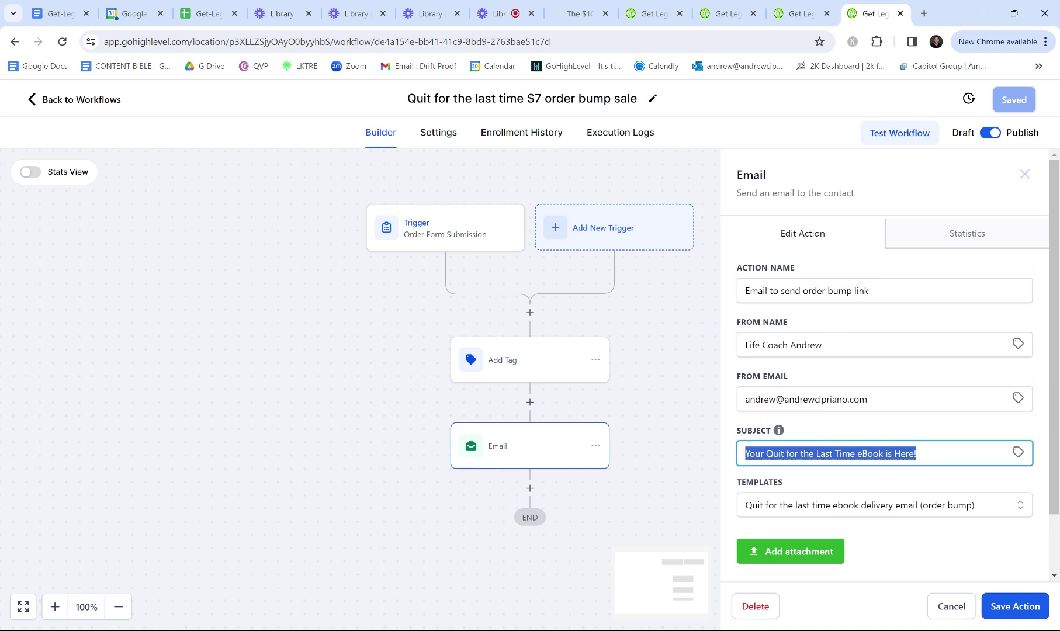
{"action": "scroll", "coordinate": [897, 360], "scroll_direction": "down", "scroll_amount": 1}
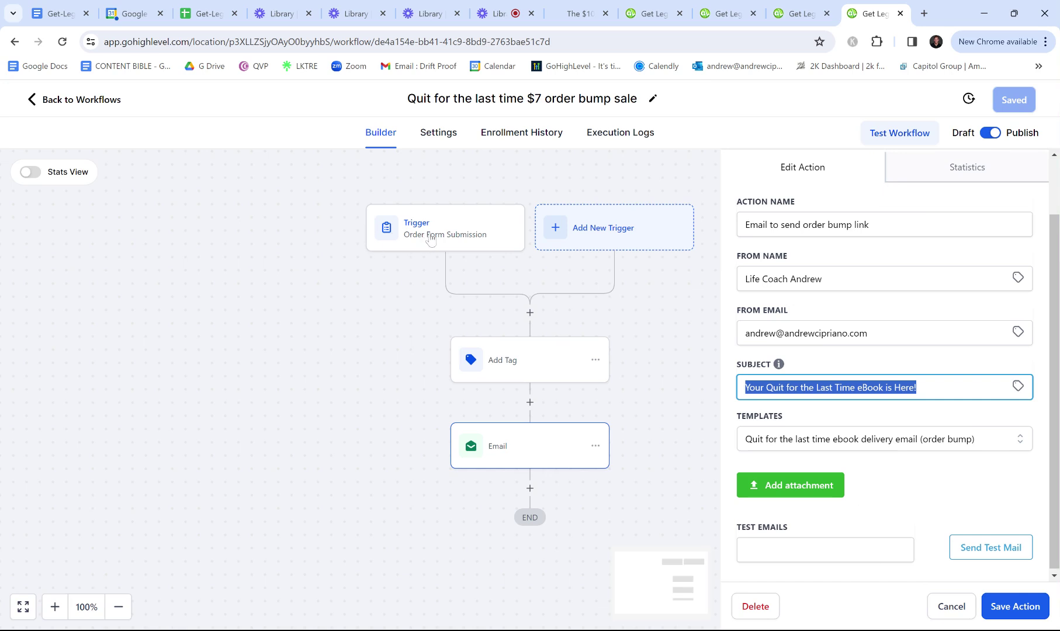
{"action": "left_click", "coordinate": [272, 287]}
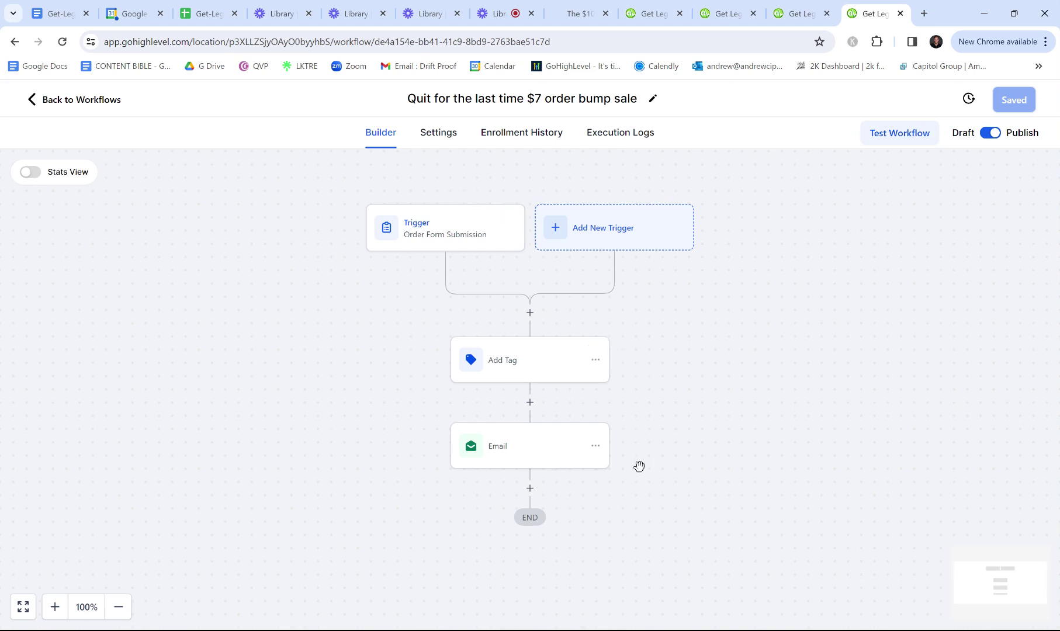
- Go back to the Workflows list, then switch to the Loom Library browser tab
{"action": "left_click", "coordinate": [89, 104]}
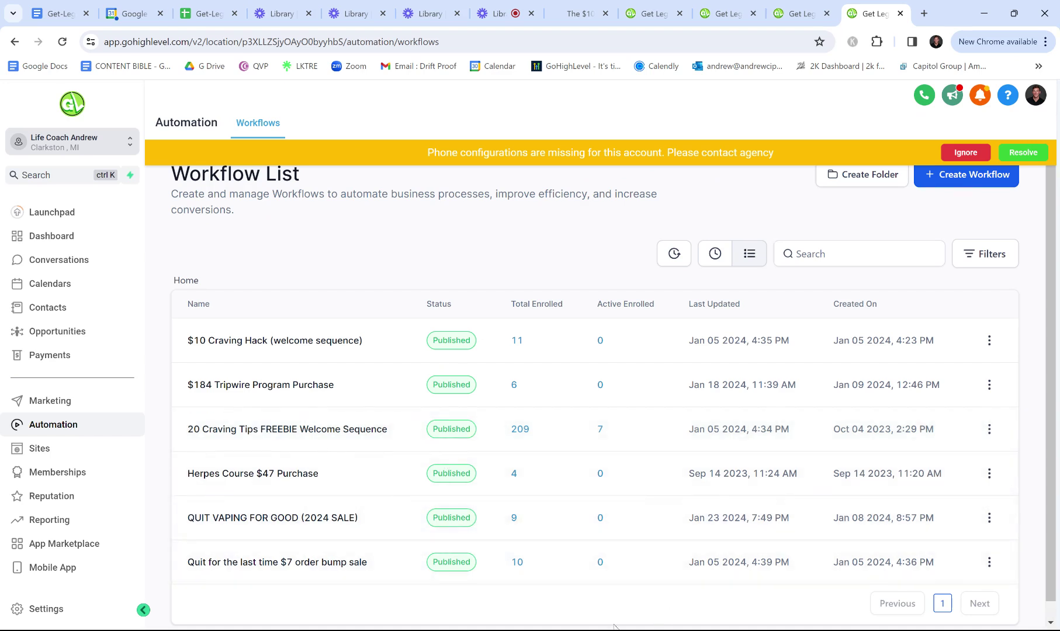
{"action": "left_click", "coordinate": [499, 15]}
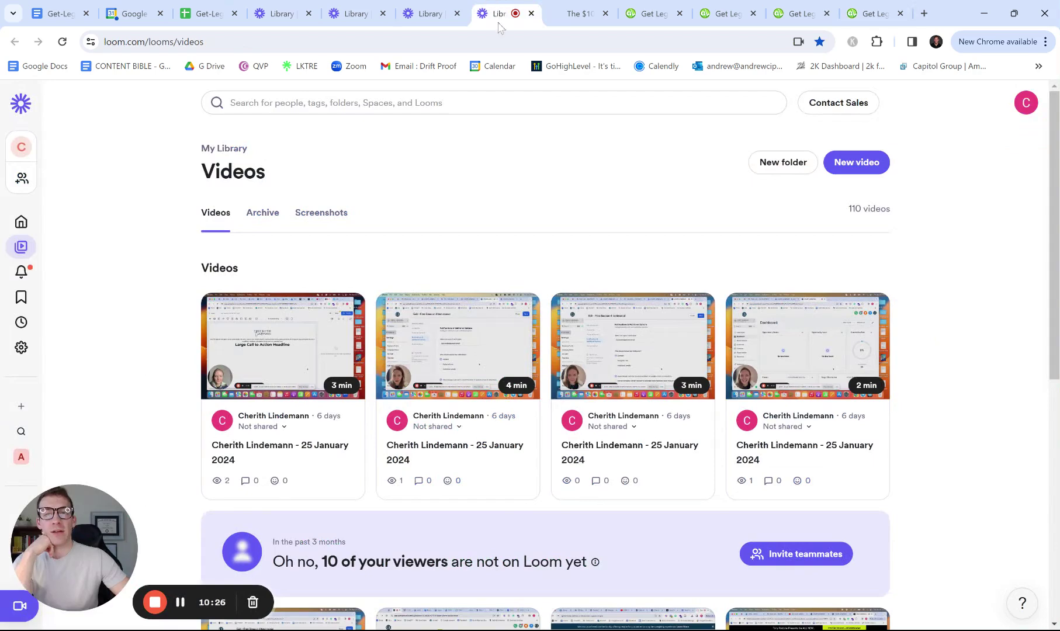